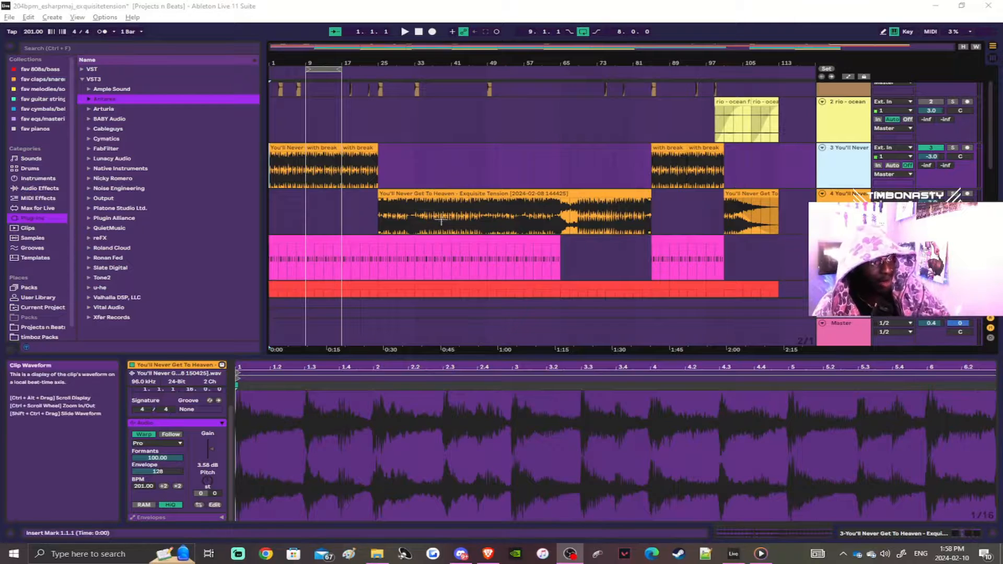
scroll(363, 188, down, 3)
scroll(363, 188, up, 1)
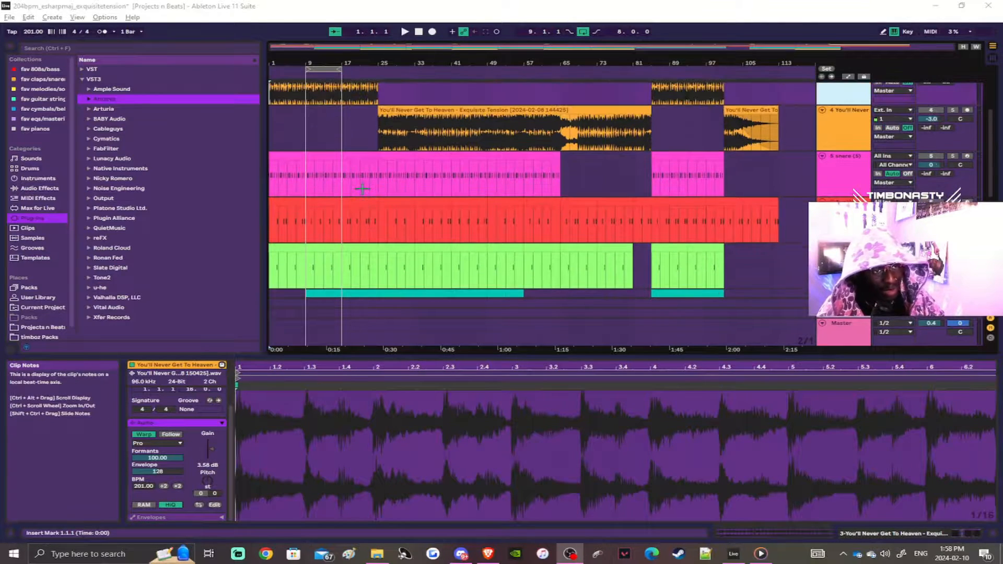
scroll(363, 189, down, 2)
scroll(360, 188, up, 4)
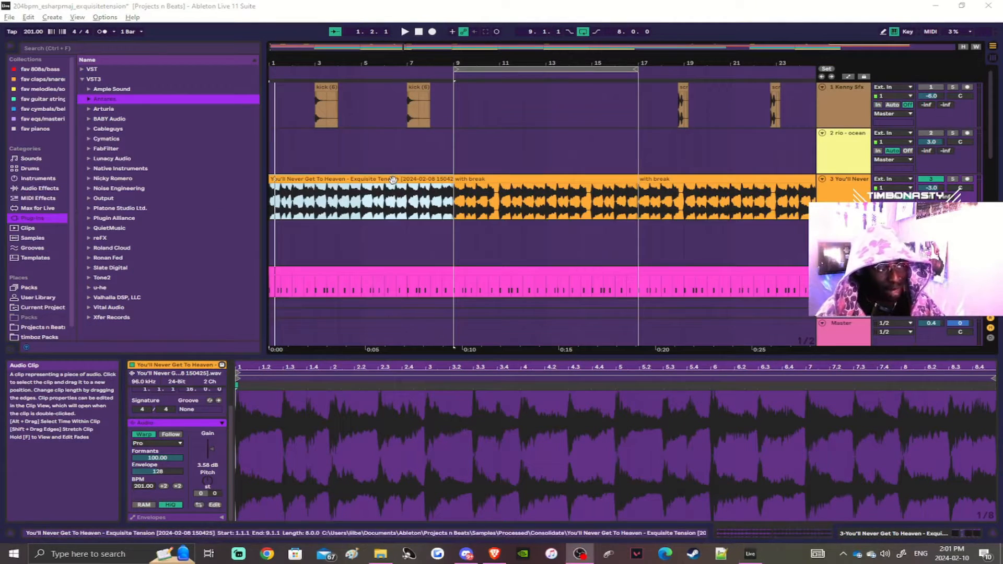
Step: Switch to Tunebat in the browser, search for "exquisite tension", and open the Exquisite Tension track by You'll Never Get to Heaven
key(alt+Tab)
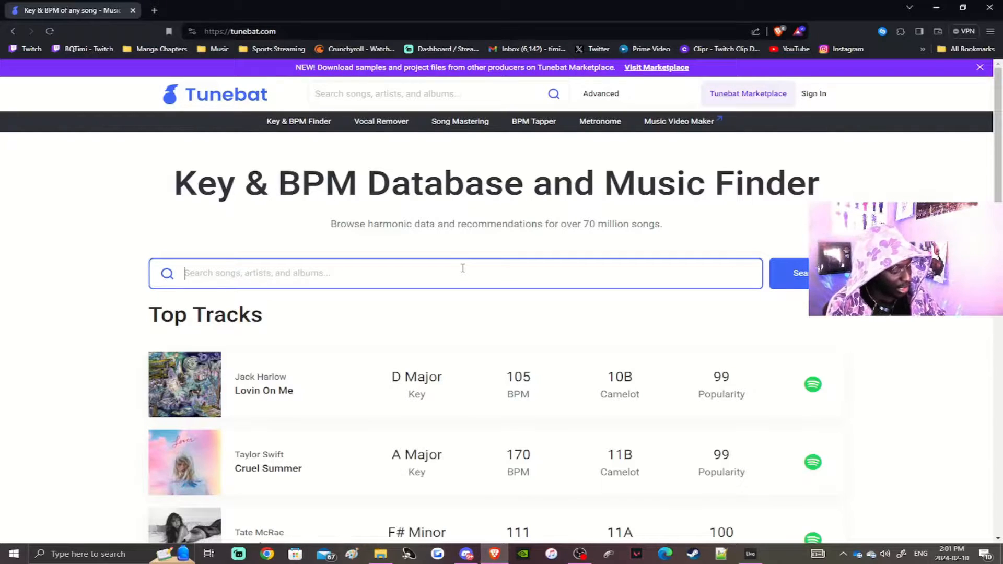
text(exquisite)
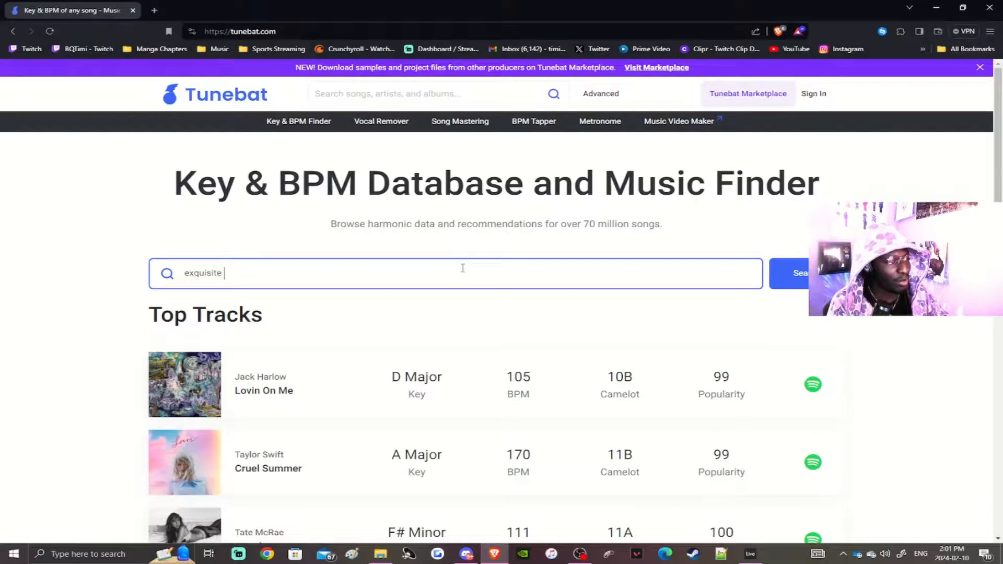
text( tension)
key(Return)
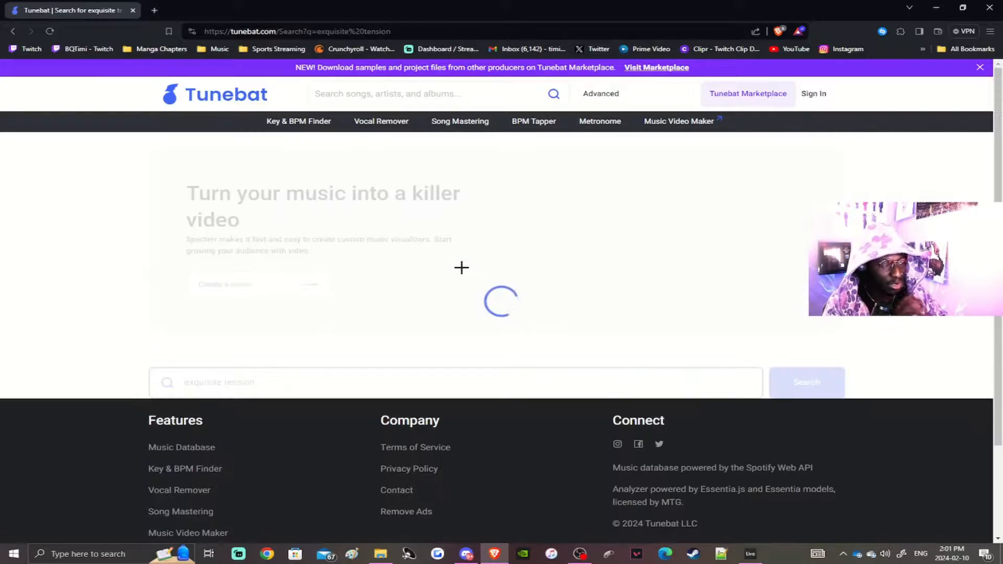
scroll(461, 267, down, 4)
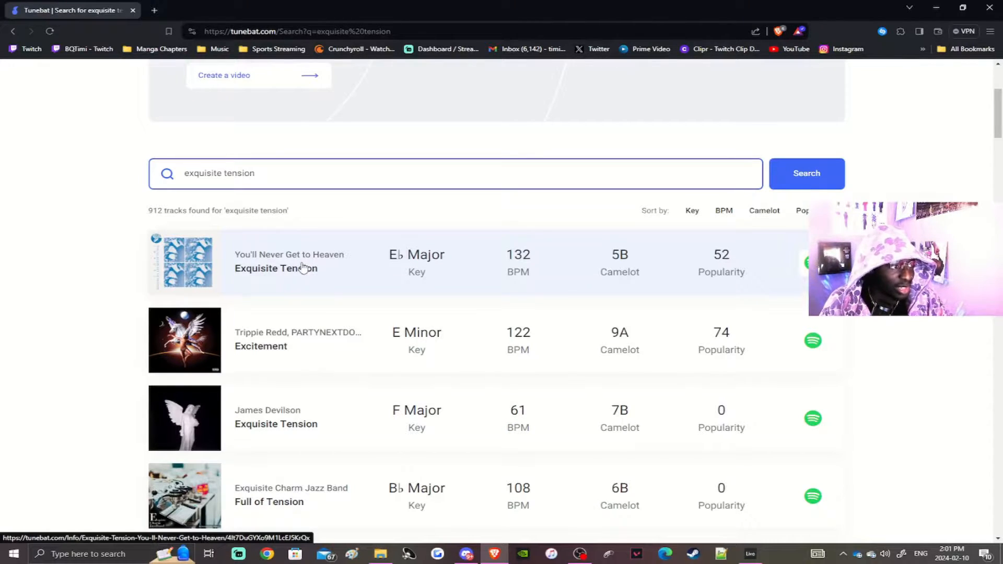
click(300, 253)
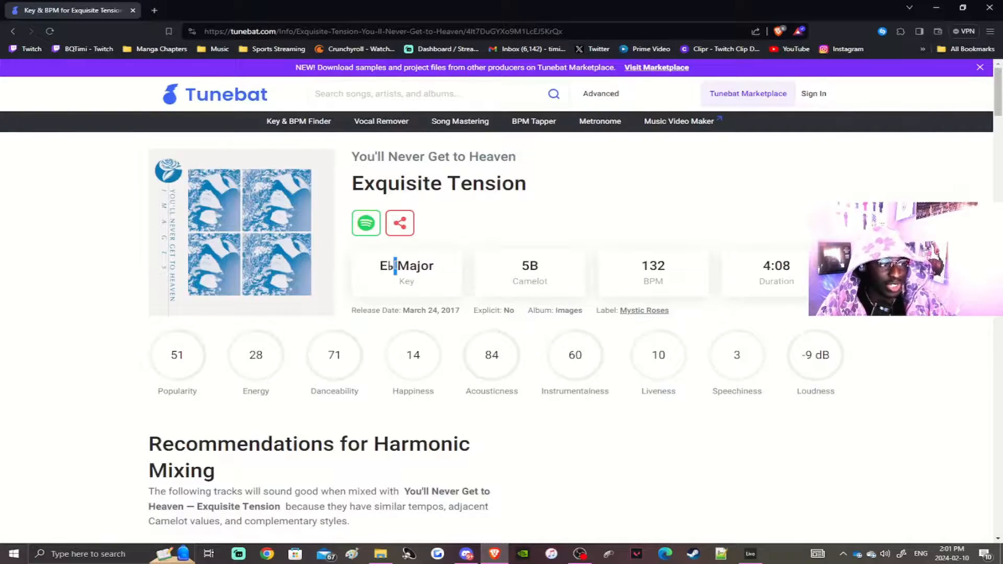
Step: Examine the key, BPM and audio characteristics listed for Exquisite Tension
triple_click(395, 266)
scroll(417, 258, down, 2)
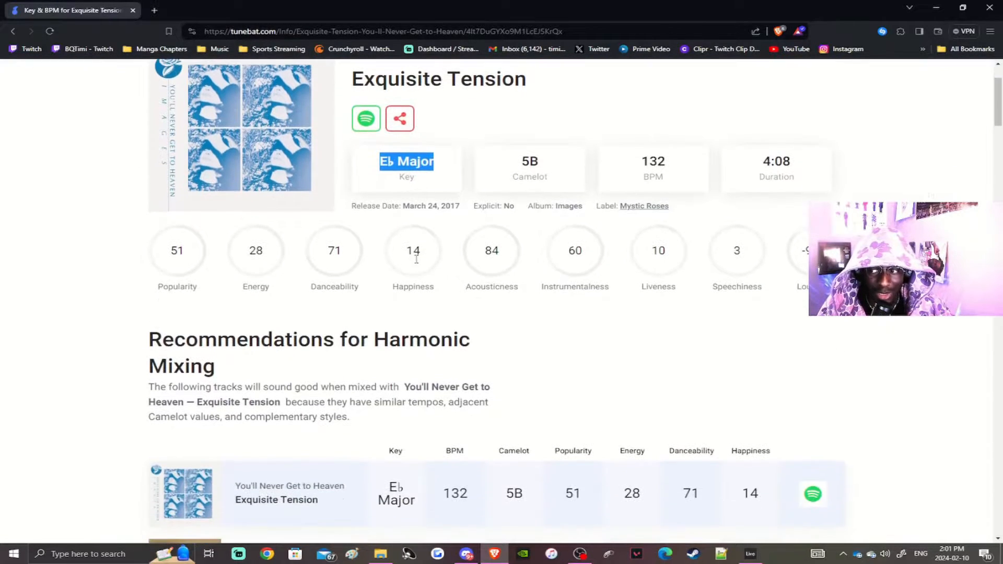
double_click(651, 163)
click(663, 172)
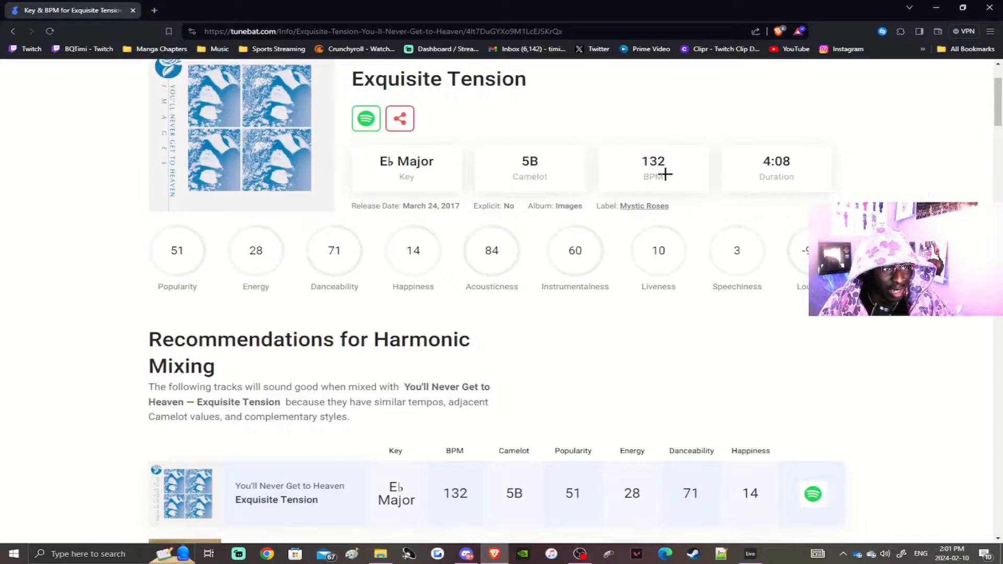
mouse_move(196, 250)
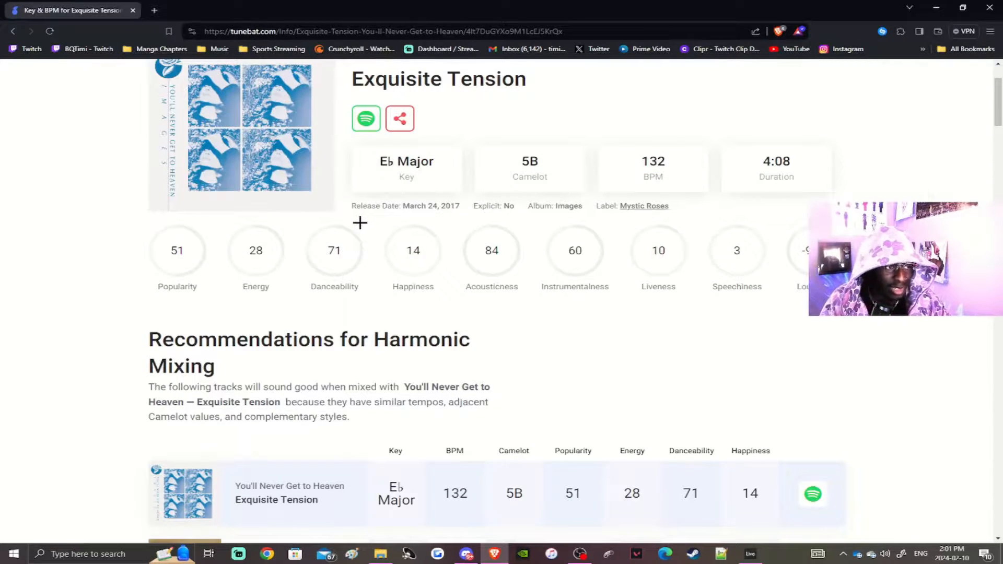
mouse_move(426, 235)
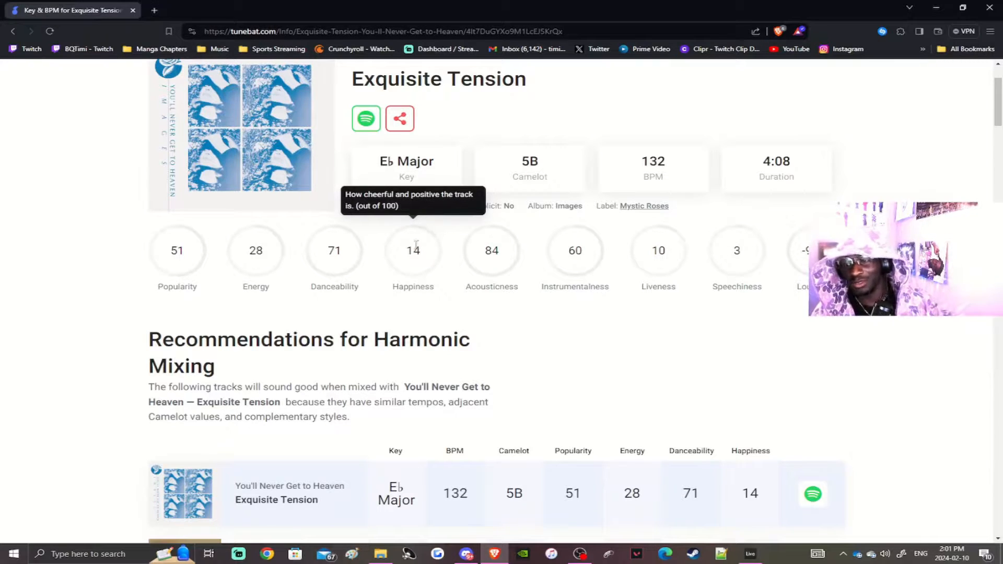
scroll(486, 233, down, 4)
scroll(481, 235, up, 3)
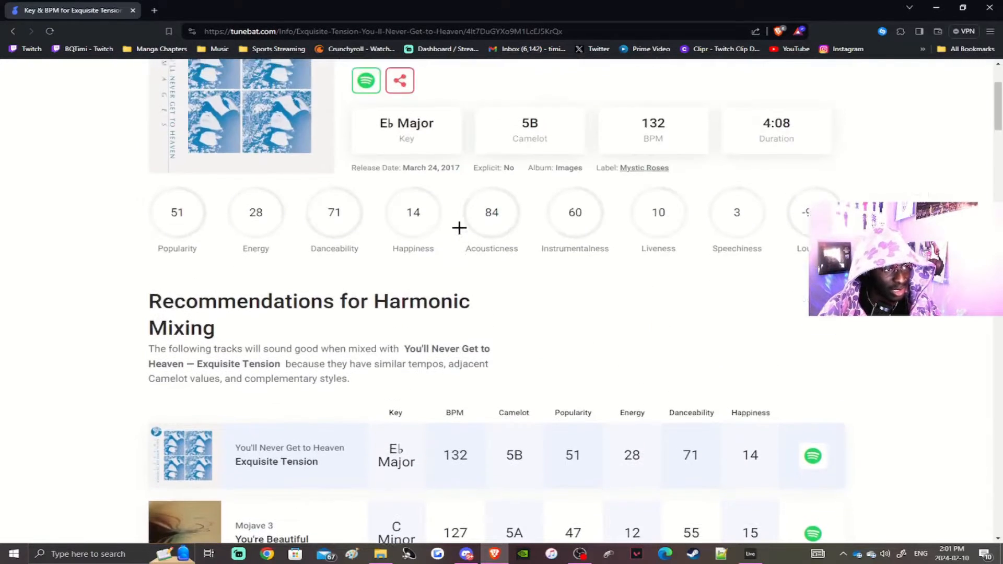
scroll(459, 228, up, 3)
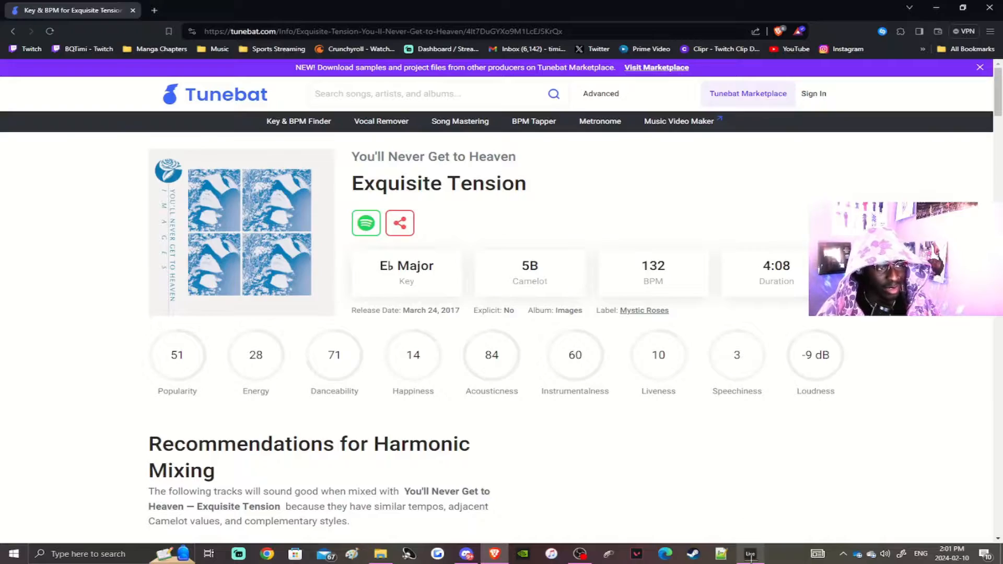
Step: Switch back to Ableton Live and check the scale settings of the first snare clip
click(750, 555)
click(750, 555)
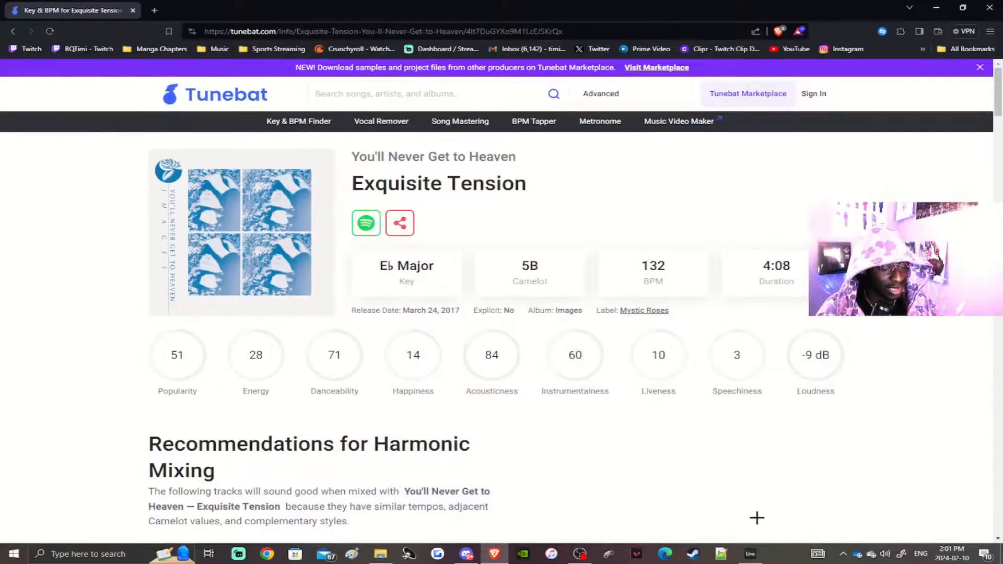
click(750, 554)
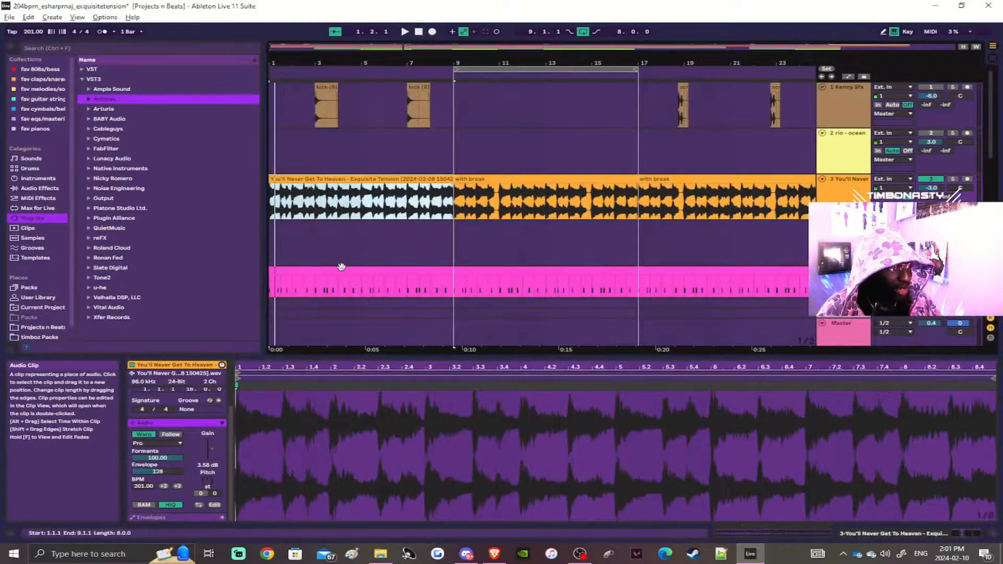
click(341, 267)
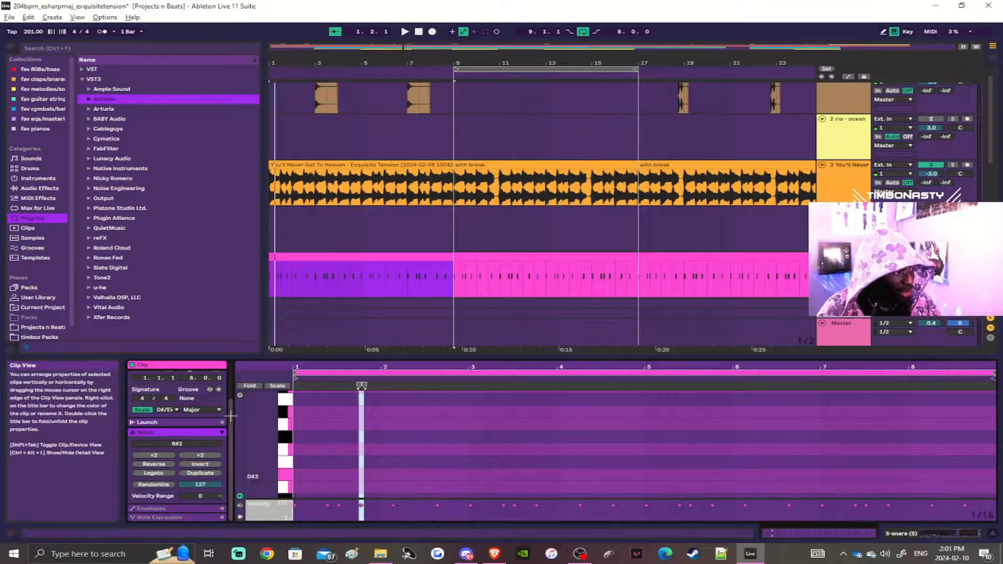
scroll(230, 415, up, 3)
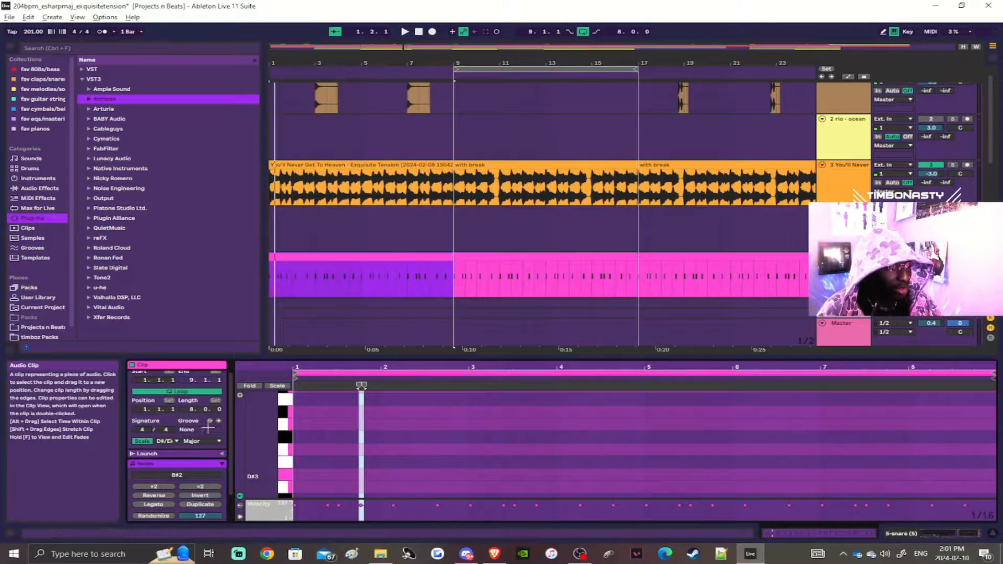
Step: Try a clip BPM of 197 on the first You'll Never Get To Heaven sample clip, and undo it
click(359, 165)
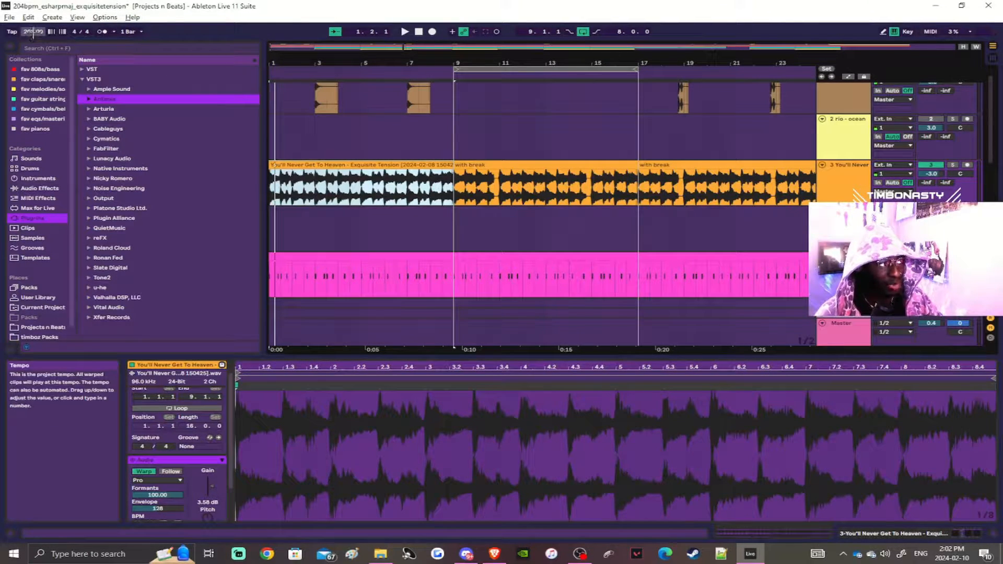
drag(32, 31, 32, 34)
scroll(158, 458, down, 2)
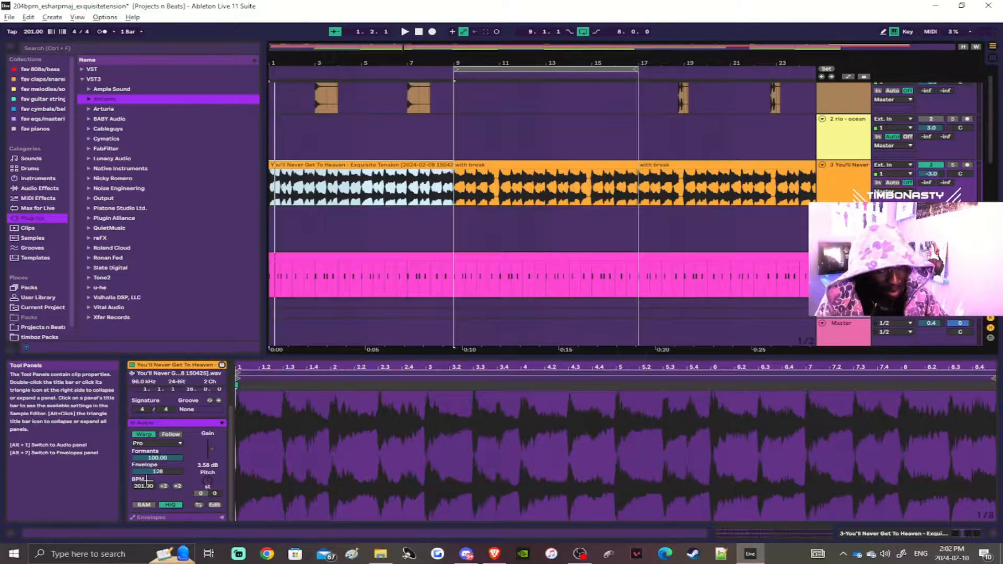
drag(140, 487, 141, 476)
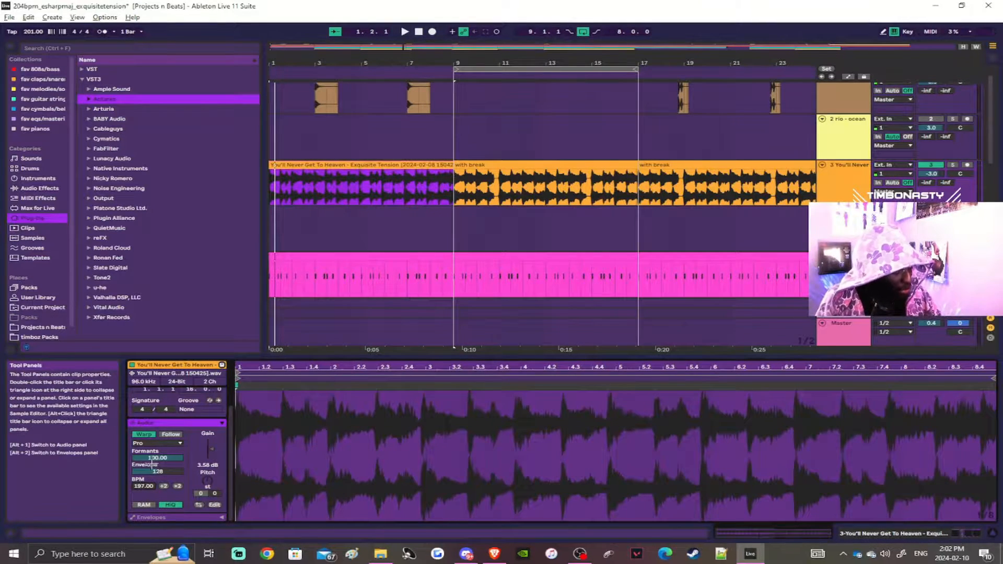
key(ctrl+z)
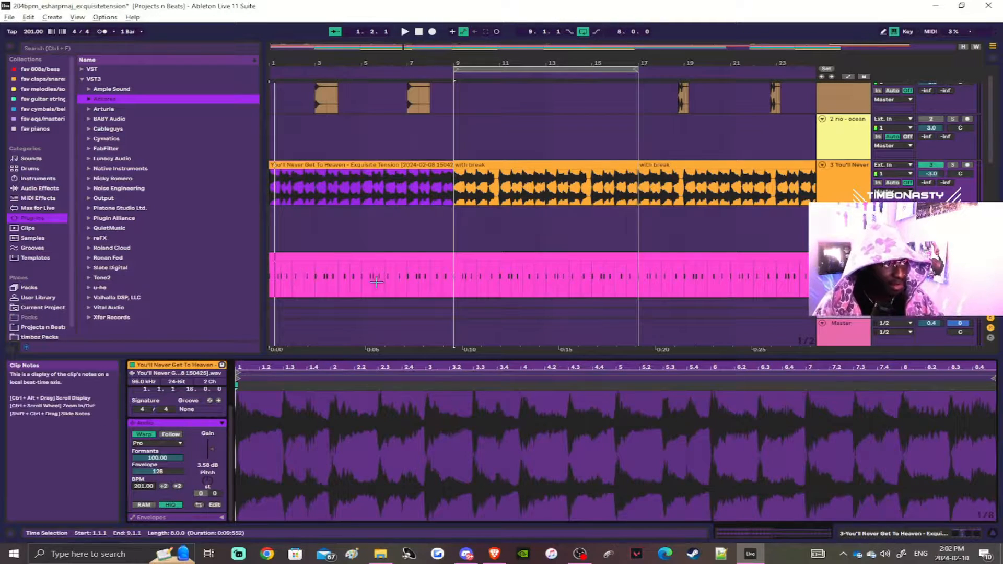
Step: Quantize the entire waveform of the first You'll Never Get To Heaven sample clip
scroll(342, 201, up, 4)
click(345, 166)
scroll(339, 177, down, 4)
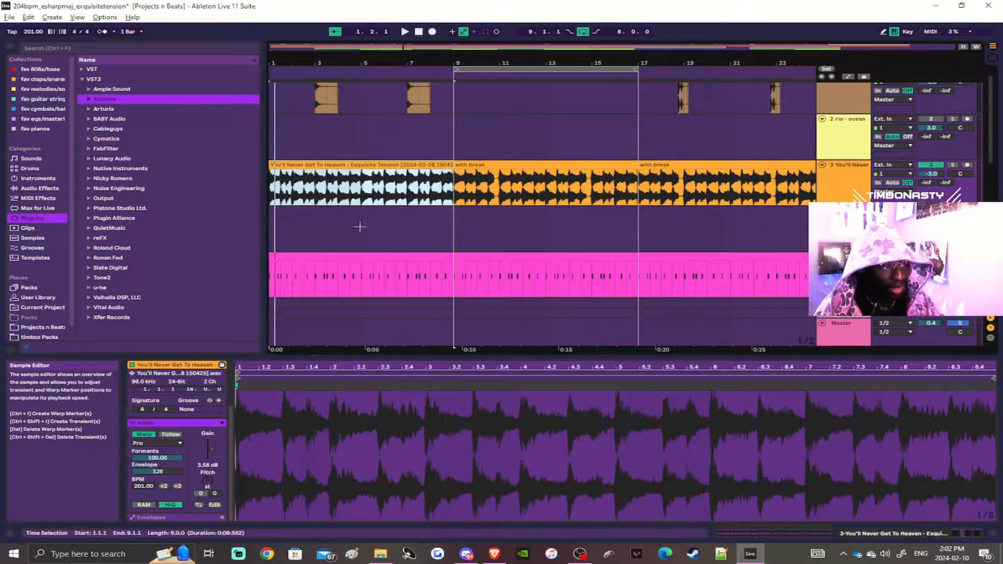
scroll(337, 208, up, 4)
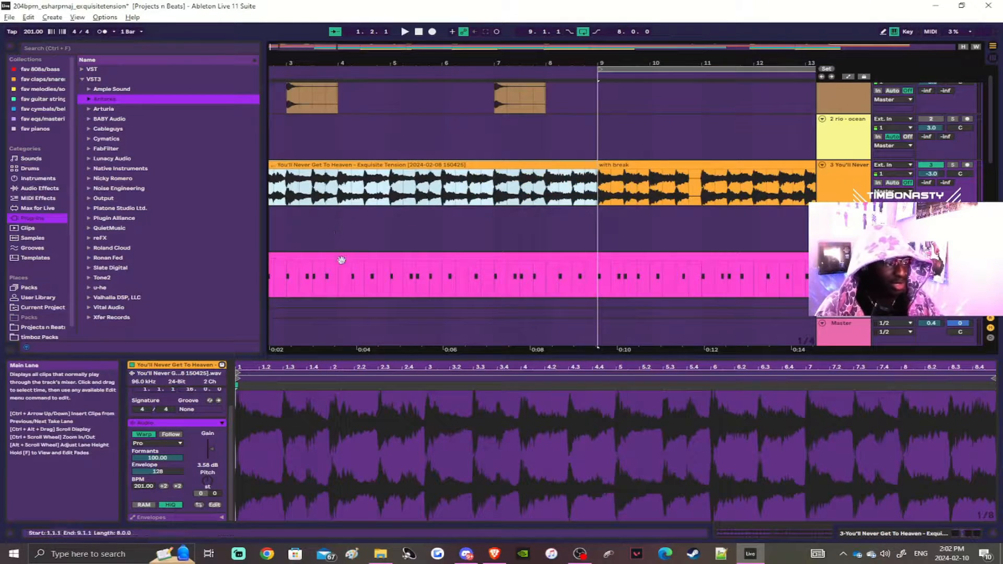
click(310, 419)
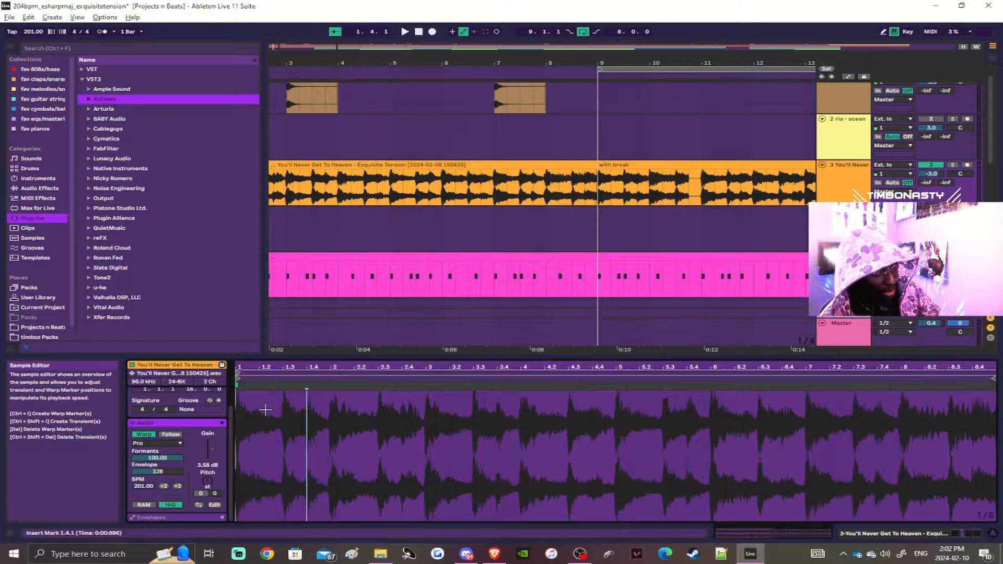
key(ctrl+a)
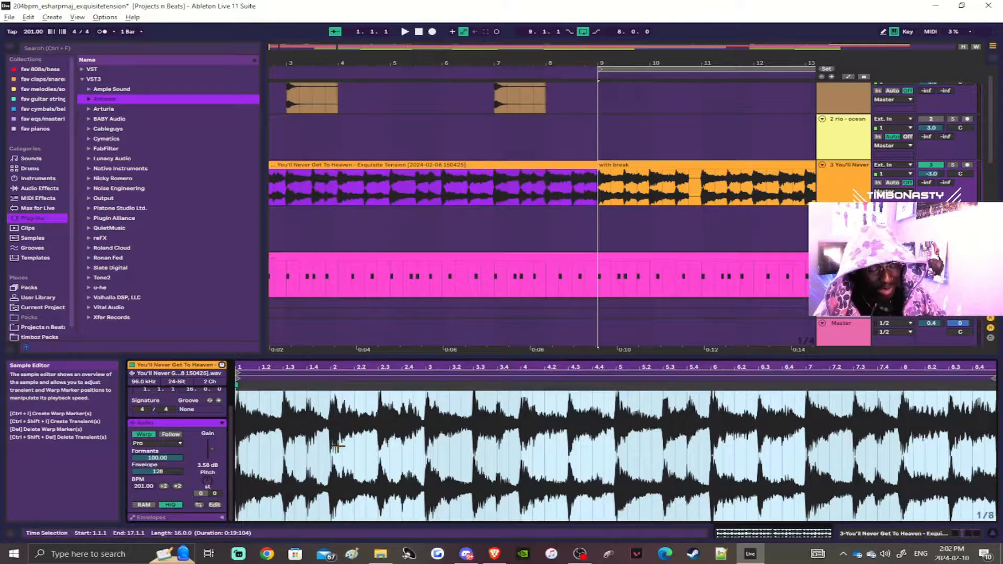
key(ctrl+u)
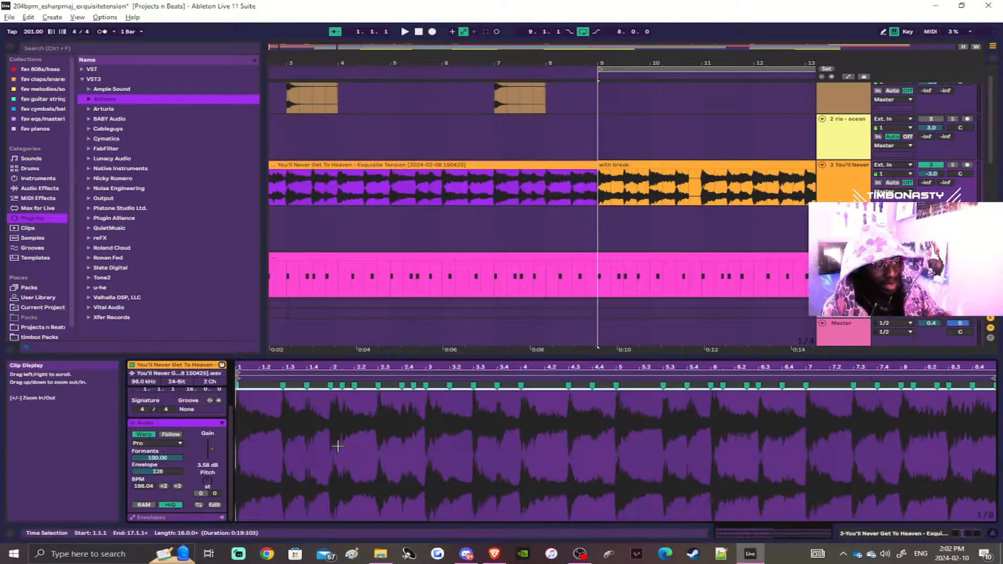
Step: Inspect the warp markers along the sample clip's waveform and undo the quantization
scroll(337, 445, up, 3)
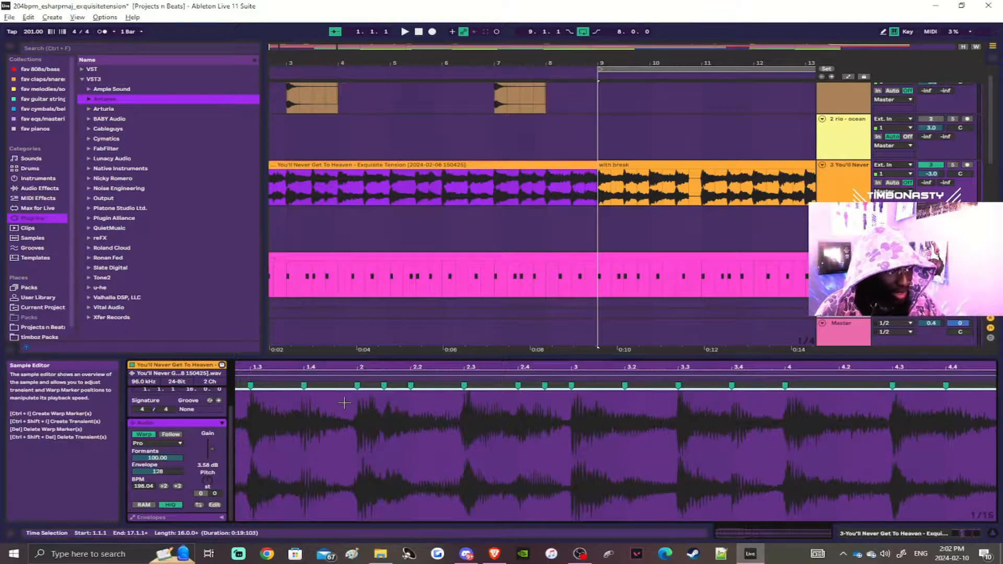
scroll(344, 402, up, 2)
scroll(360, 394, left, 2)
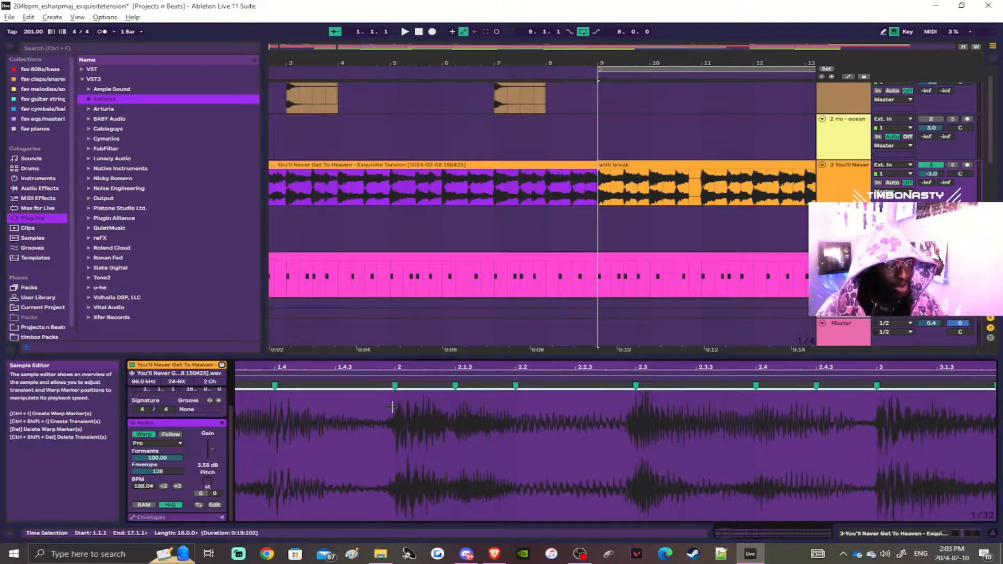
scroll(394, 416, down, 5)
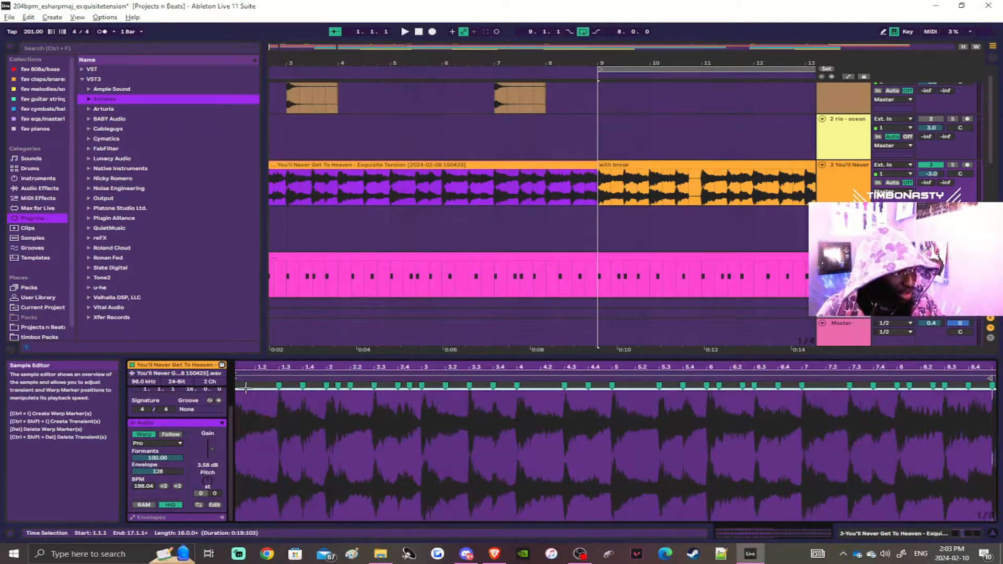
scroll(266, 399, left, 1)
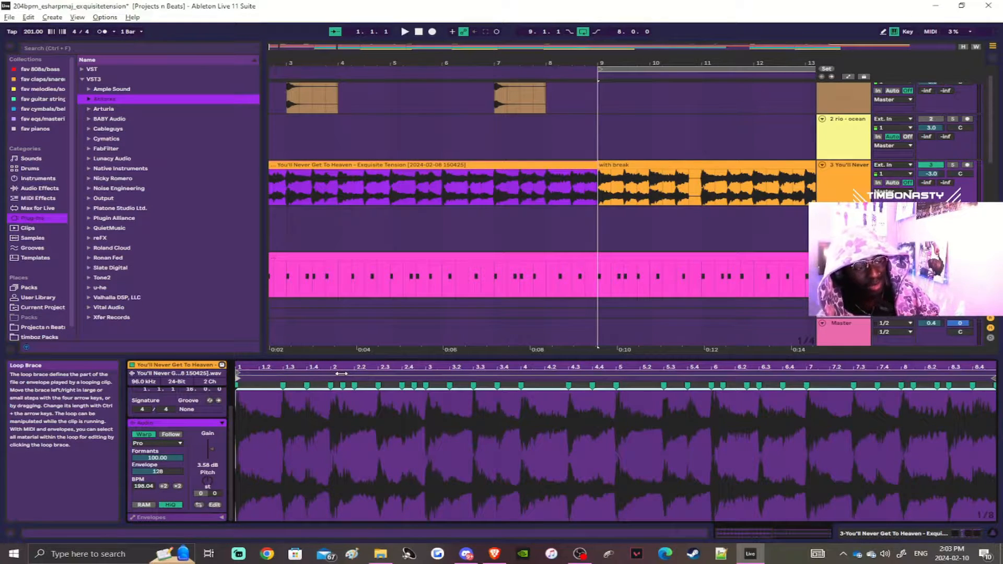
key(ctrl+z)
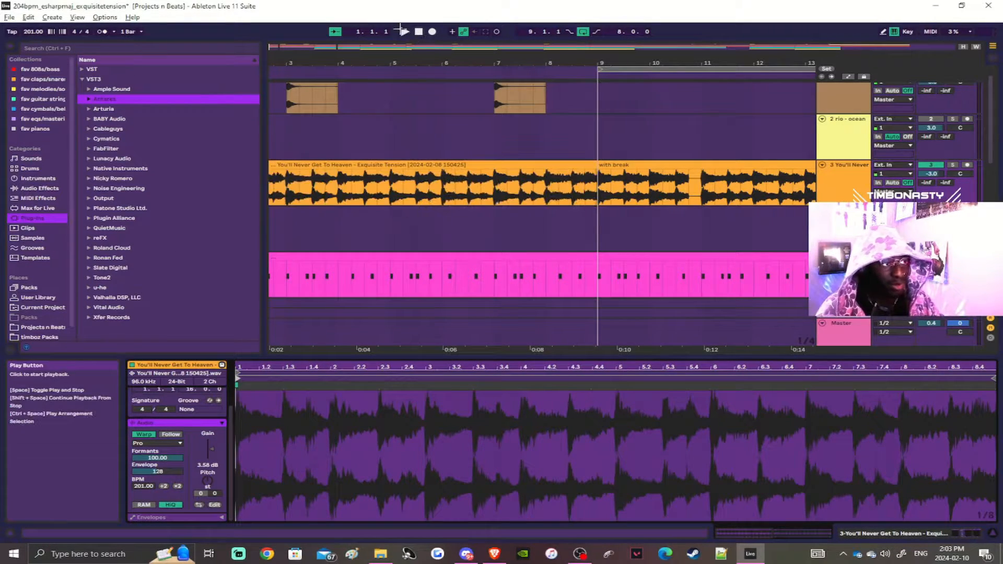
Step: Play the arrangement from the start through about bar 16 and stop playback
click(403, 31)
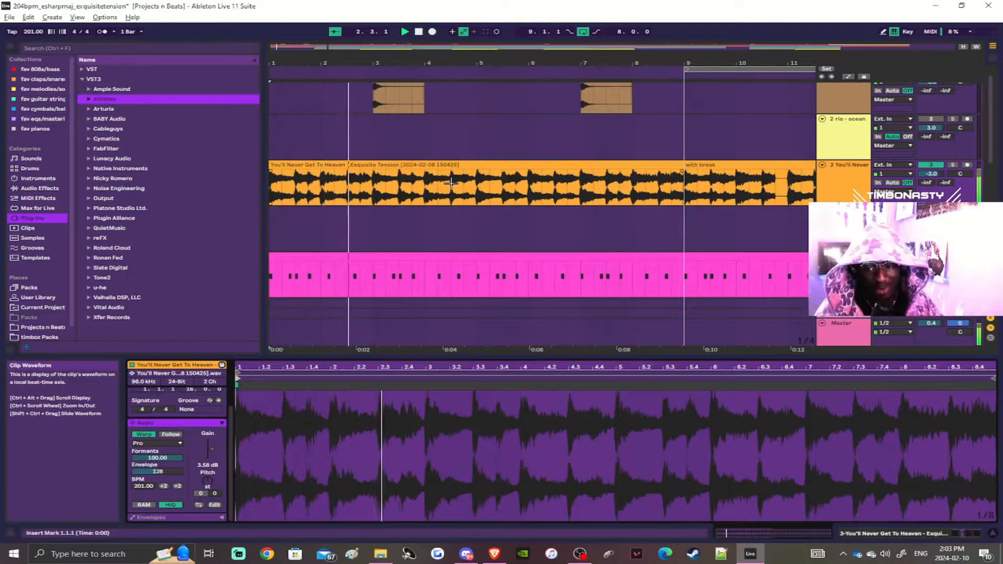
scroll(451, 186, down, 2)
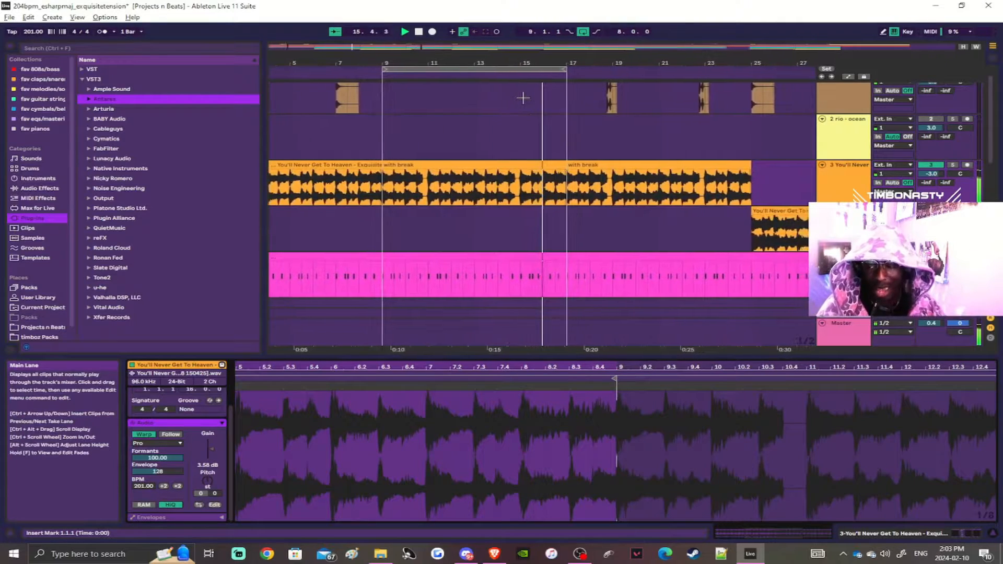
key(space)
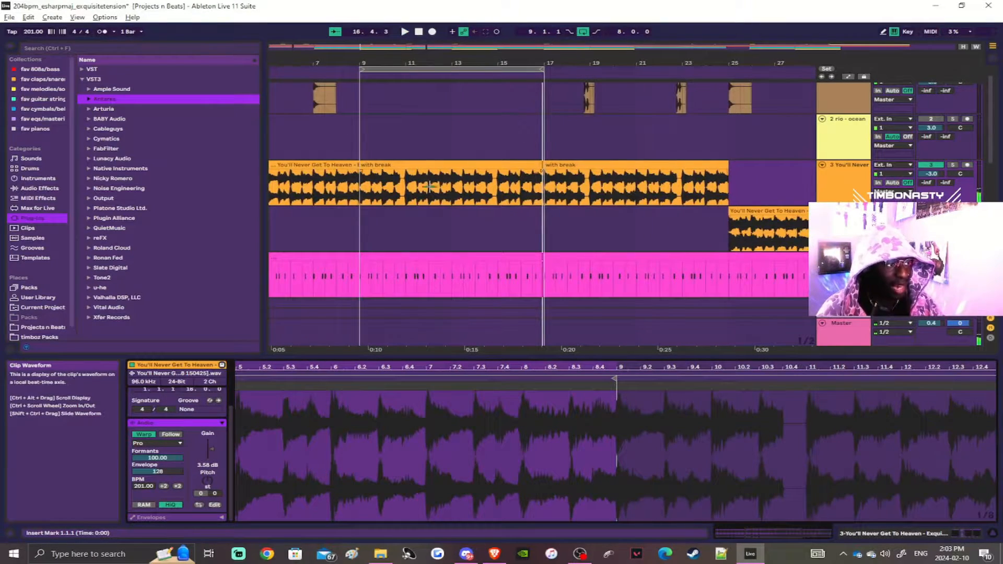
Step: Compare the waveform of the first You'll Never Get To Heaven clip with the adjoining "with break" clip around bar 9
scroll(341, 168, down, 3)
click(304, 166)
key(ctrl+c)
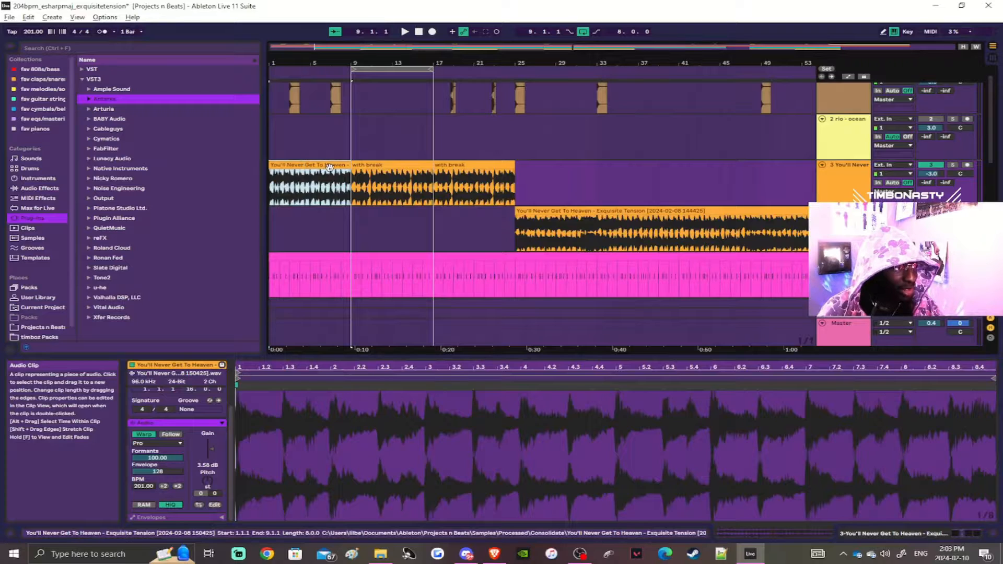
scroll(330, 167, up, 3)
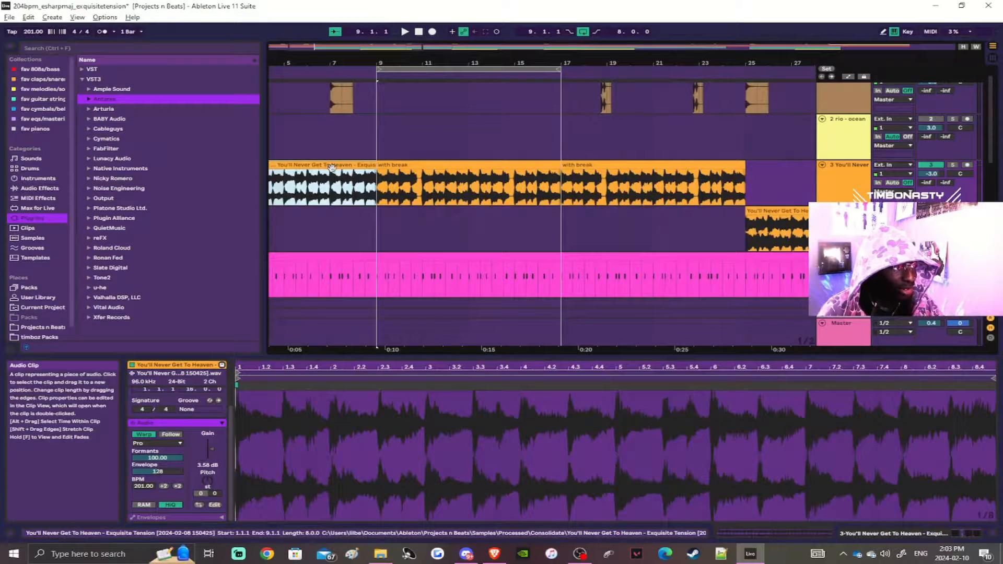
click(365, 179)
scroll(381, 180, up, 3)
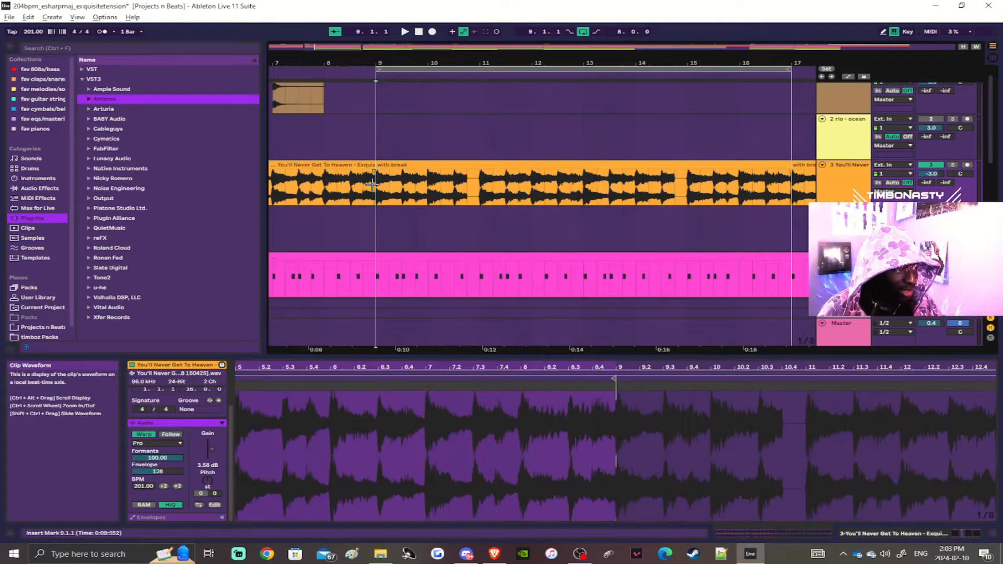
click(405, 182)
click(304, 181)
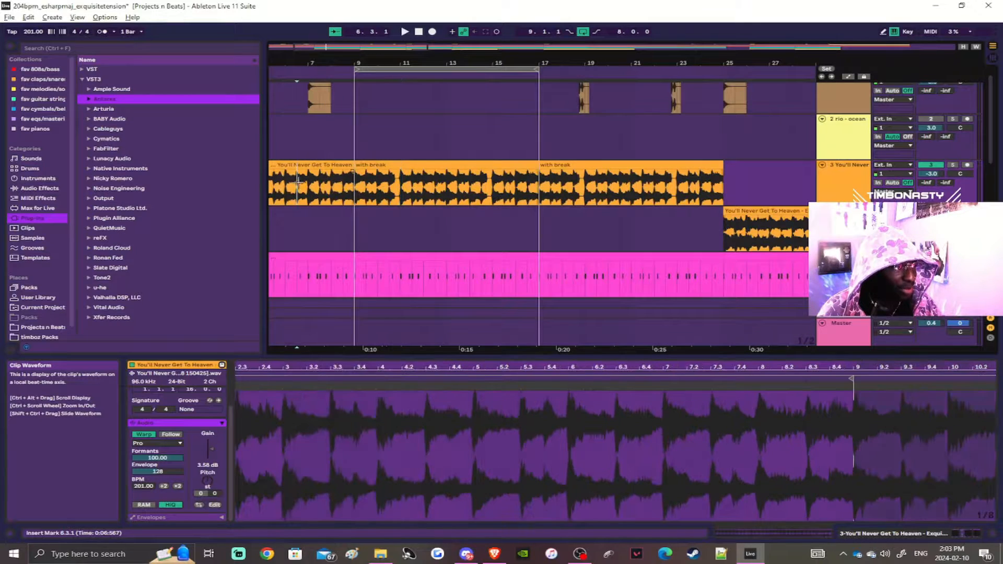
Step: Split the first You'll Never Get To Heaven sample clip at bar 5
scroll(304, 180, up, 3)
scroll(365, 183, down, 5)
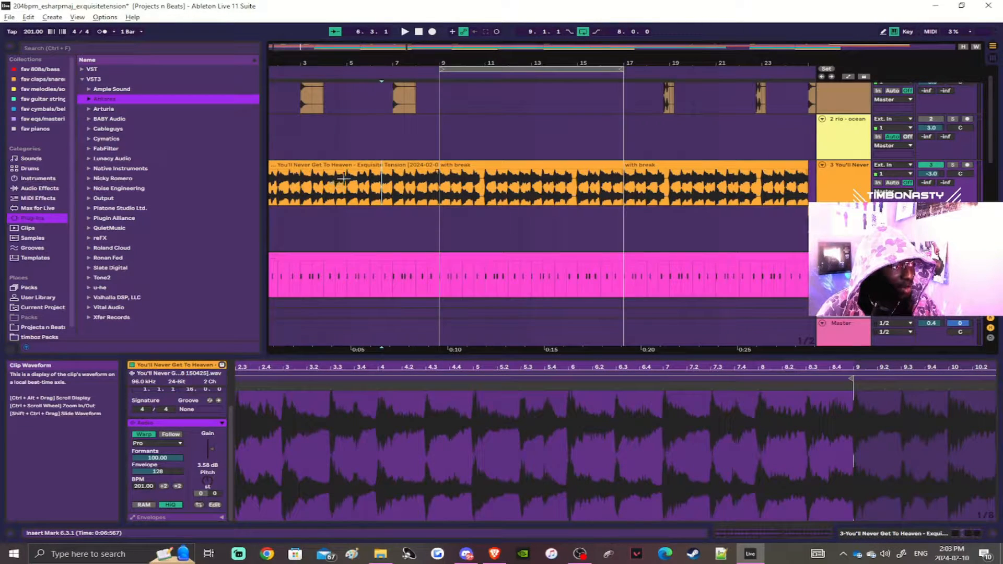
click(348, 177)
key(ctrl+e)
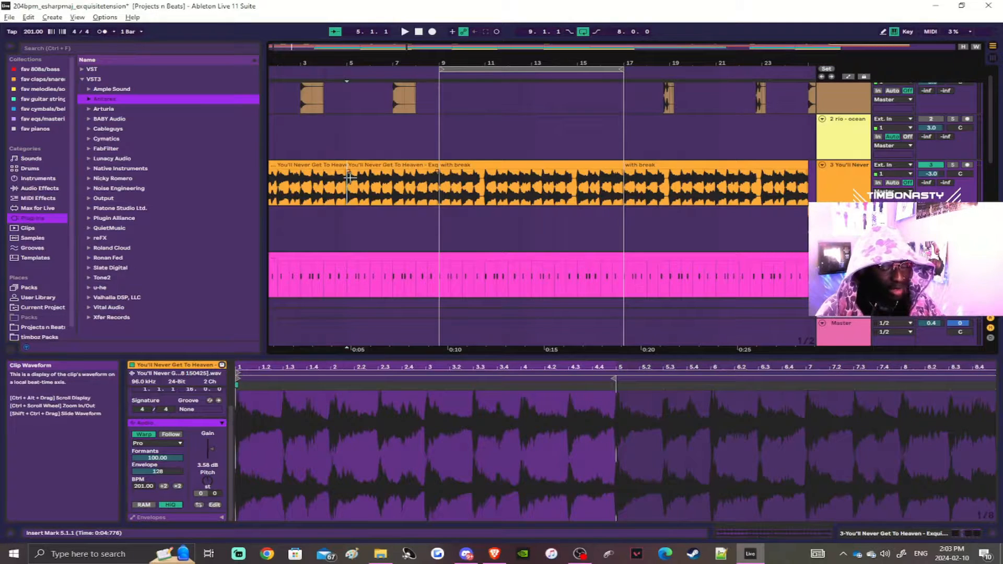
Step: Trim the first half of the split sample clip back to 4.4.1 to leave a one-beat gap, and play from bar 4
scroll(356, 177, up, 3)
drag(334, 166, 321, 167)
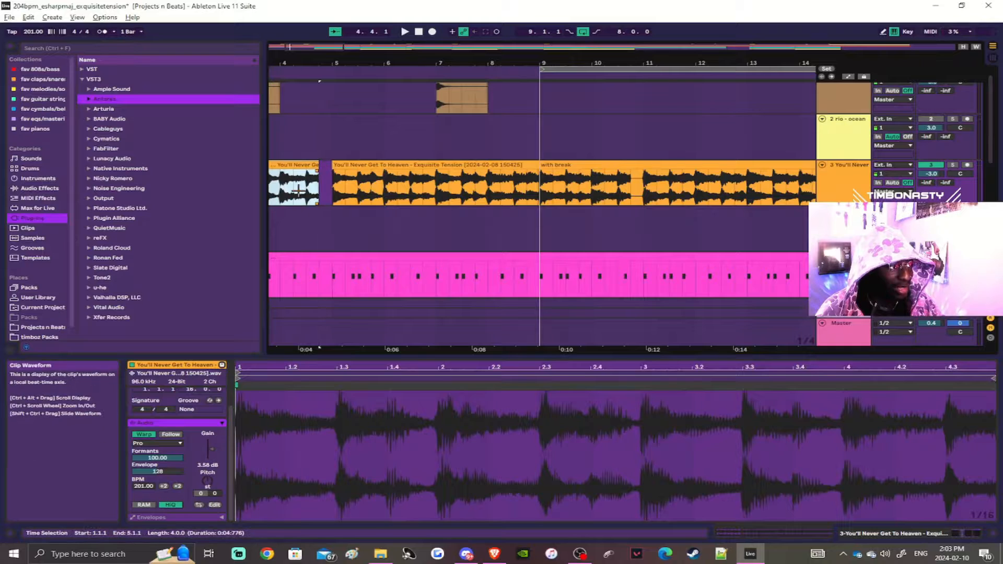
scroll(293, 189, down, 3)
scroll(290, 191, right, 1)
scroll(294, 189, left, 5)
click(338, 183)
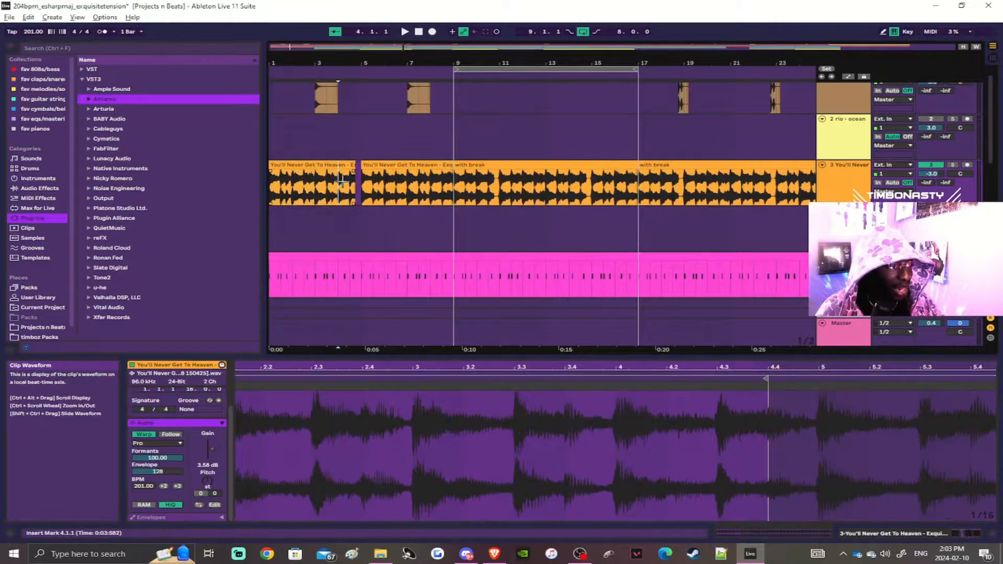
key(space)
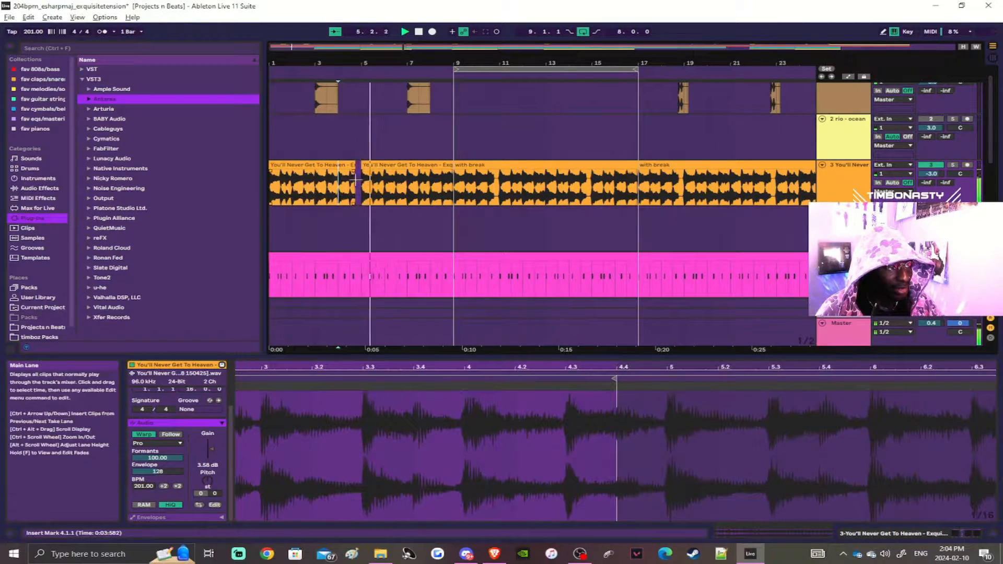
Step: Consolidate the two halves of the split sample clip into one clip, and undo both the consolidation and the trim
scroll(371, 183, up, 3)
click(353, 165)
shift+click(402, 167)
key(ctrl+j)
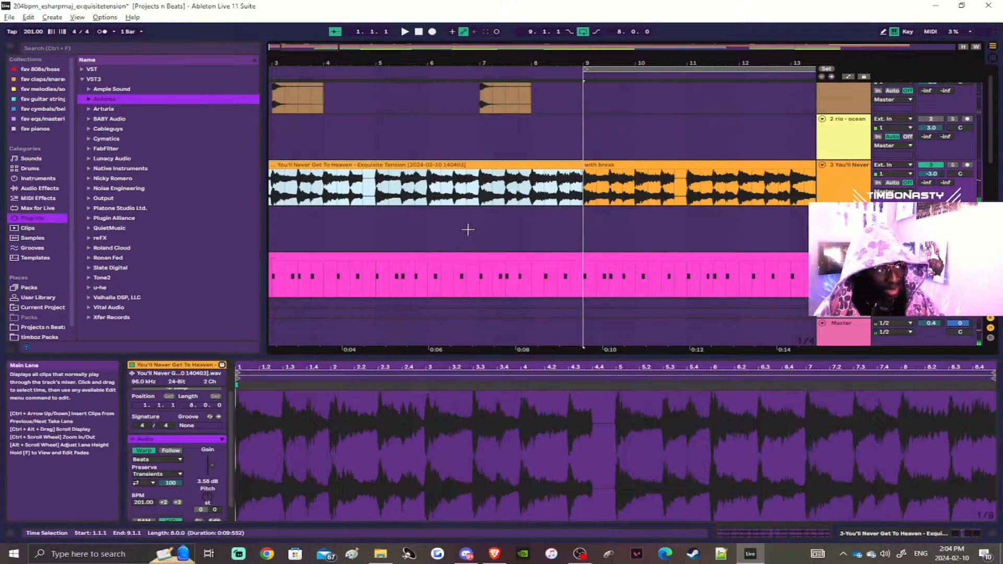
key(ctrl+z)
key(ctrl+z)
Step: Select the "with break" clip spanning bars 9 to 17 and display its waveform
scroll(425, 196, down, 3)
click(497, 172)
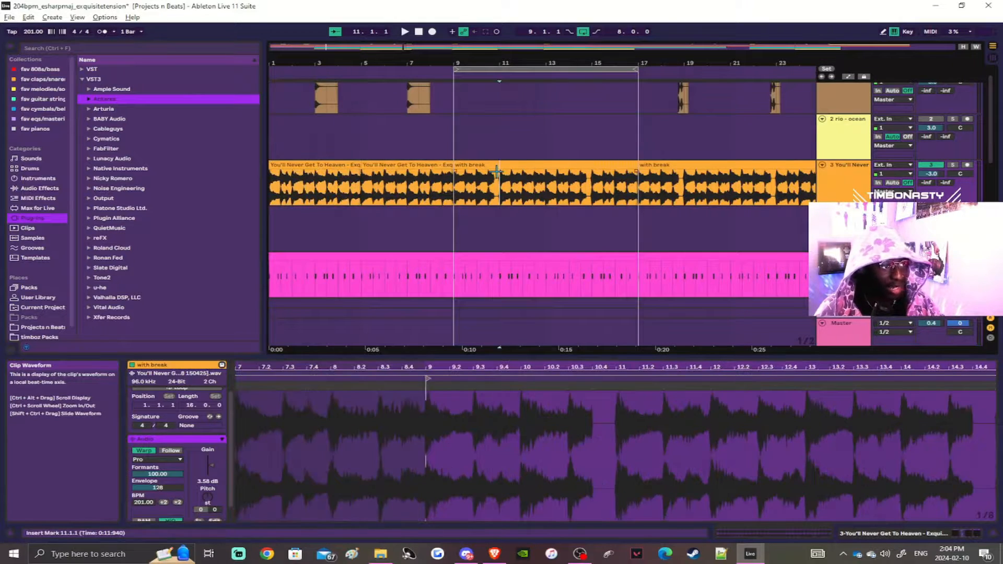
click(500, 165)
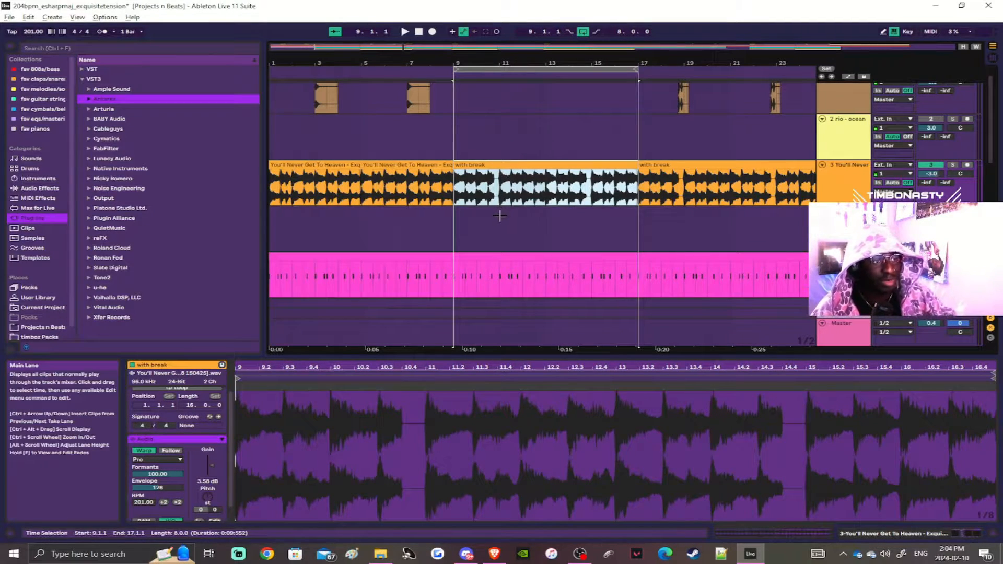
Step: Select the snare clip at bars 9 to 17 and highlight its pattern's notes at the start of bars 2 and 4
scroll(500, 216, down, 1)
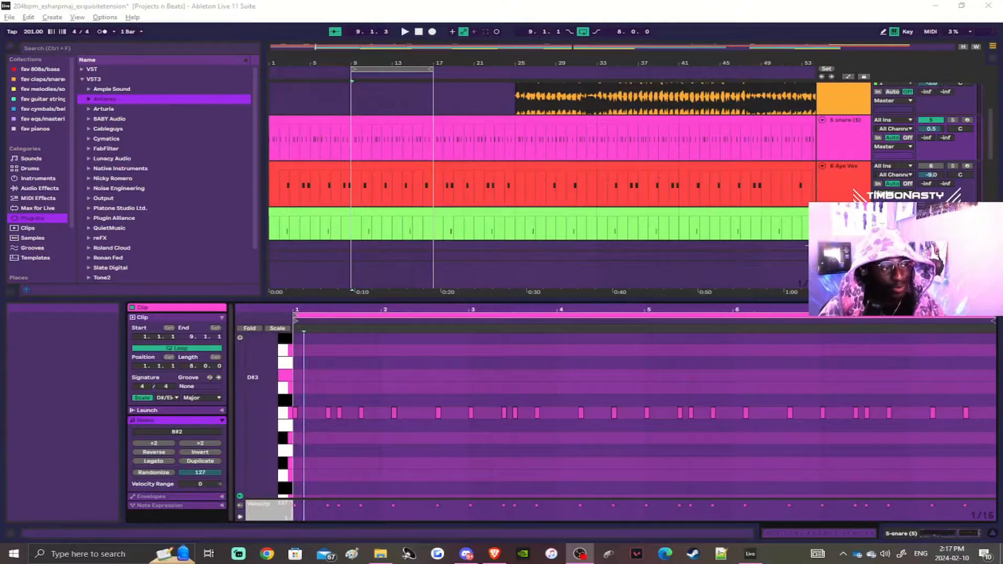
click(369, 120)
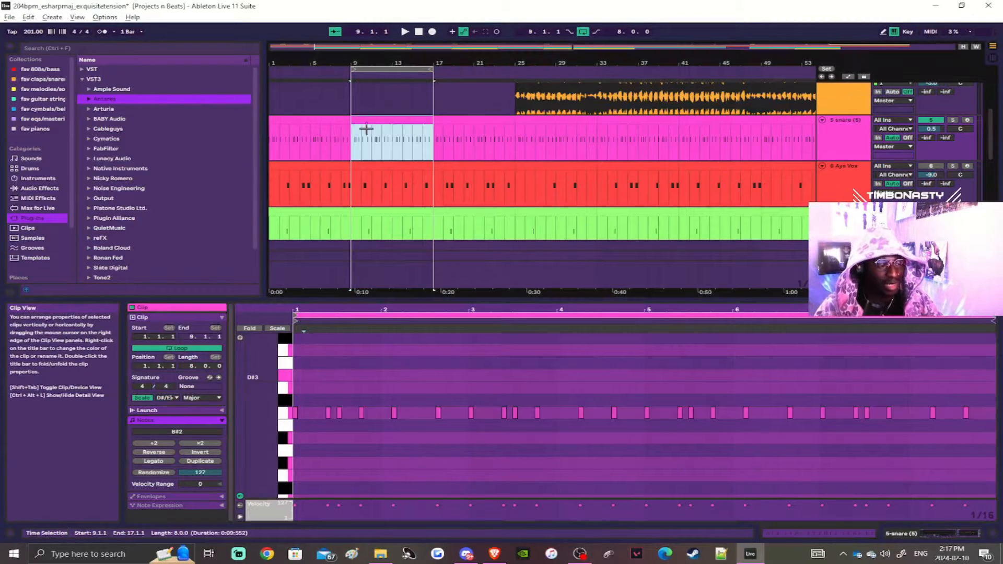
scroll(354, 136, up, 5)
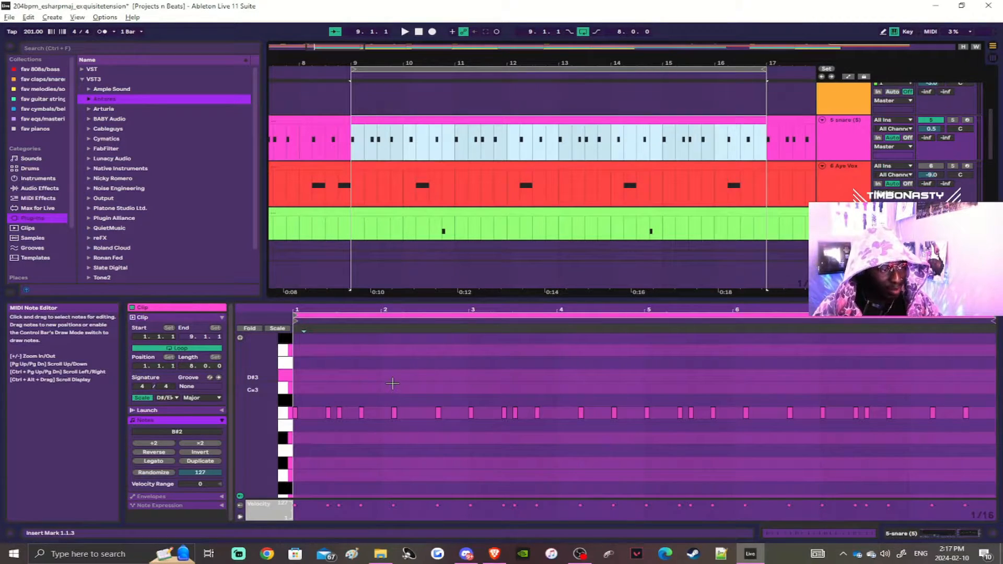
drag(392, 384, 395, 415)
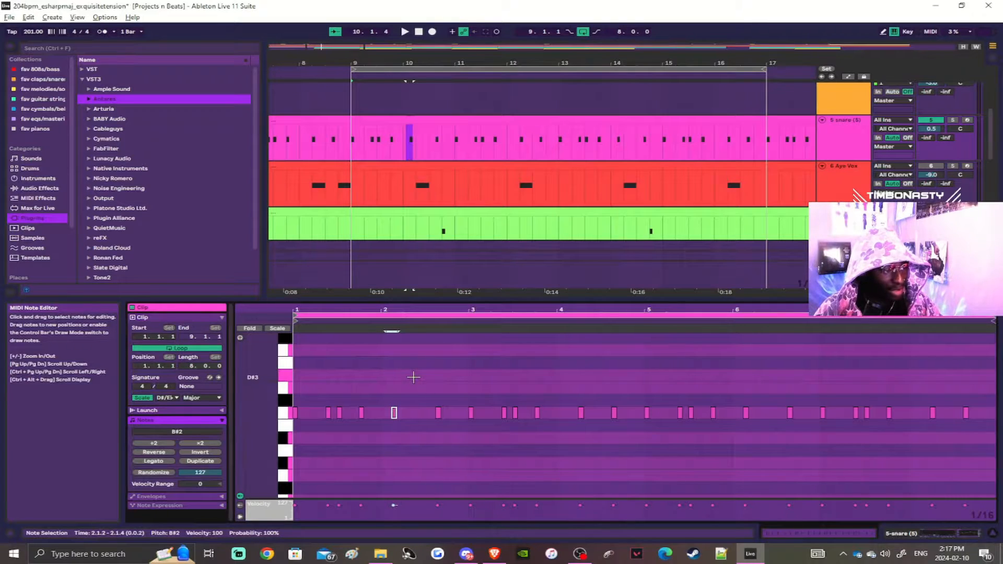
drag(413, 377, 364, 465)
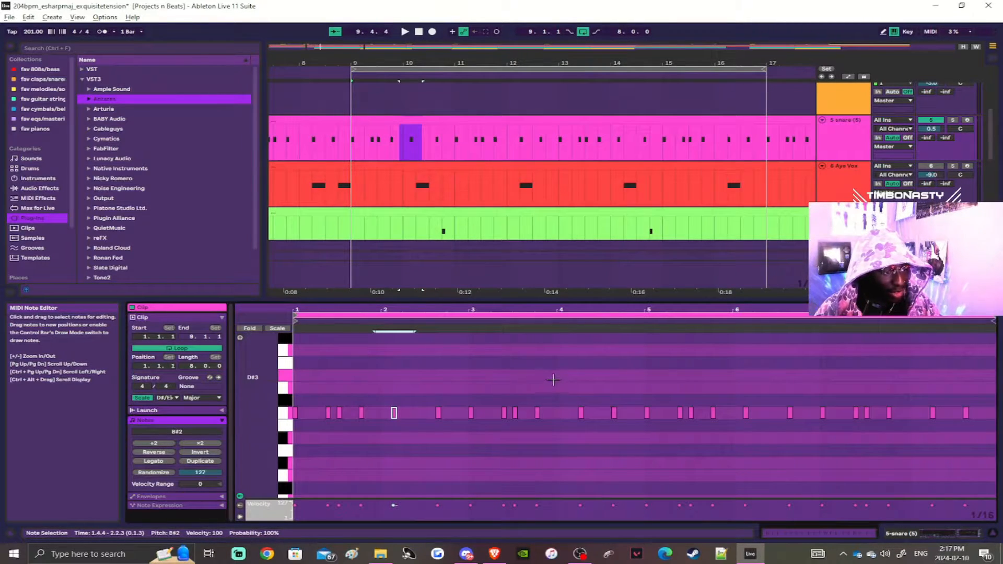
drag(587, 389, 566, 436)
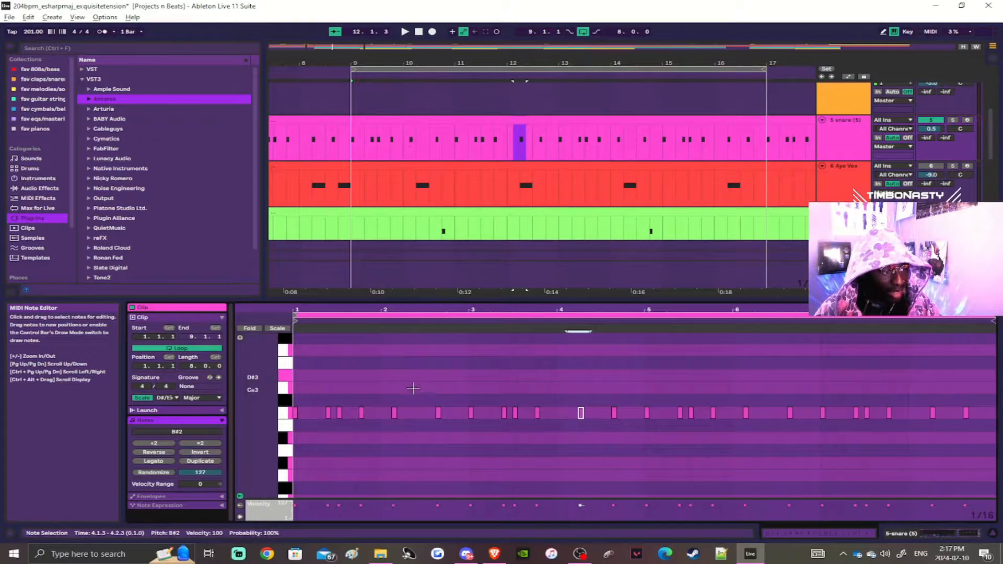
drag(408, 386, 379, 435)
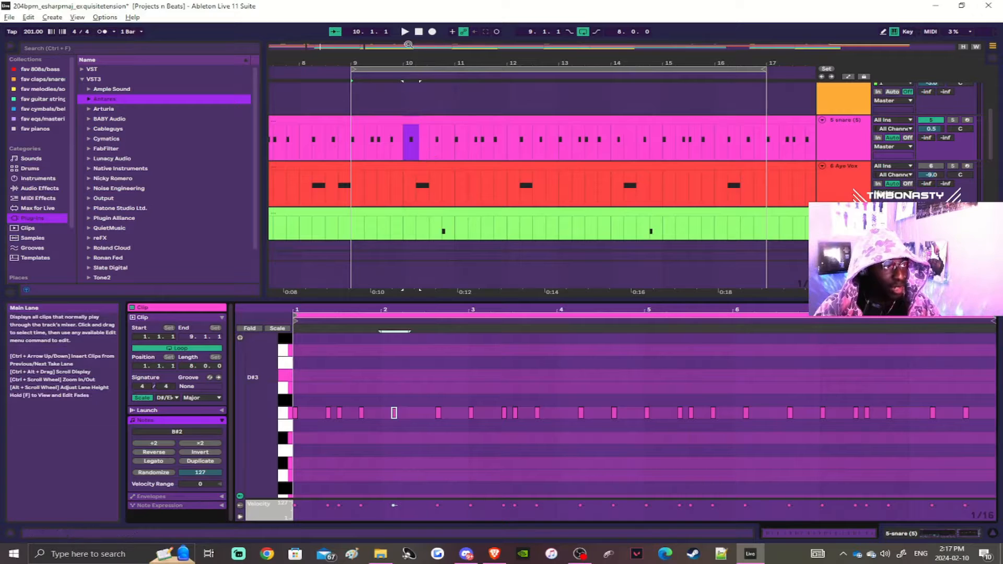
Step: Start playback, add the Aye Vox clip at bar 9 to the selection and unmute the Aye Vox track
click(405, 33)
scroll(648, 195, down, 2)
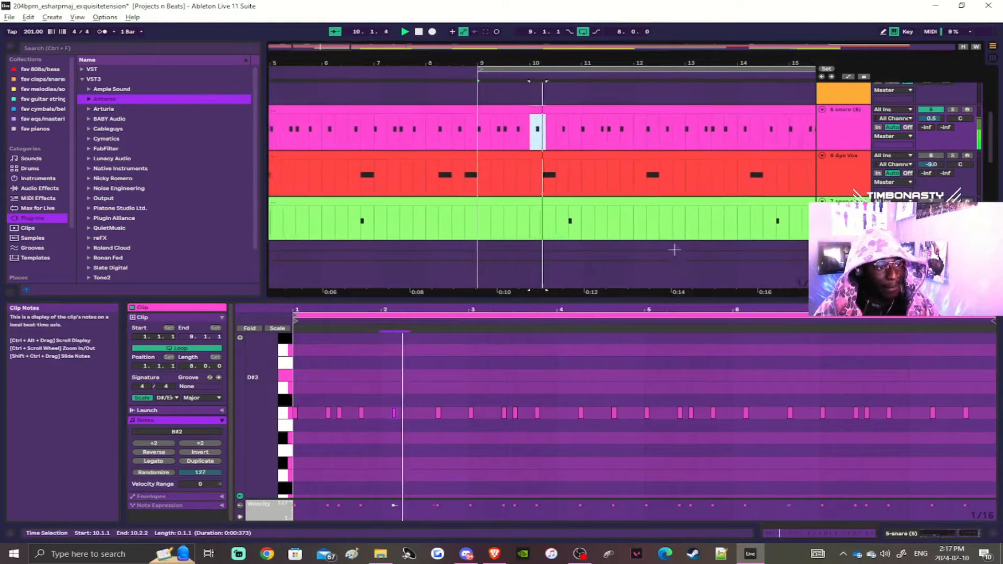
shift+click(647, 156)
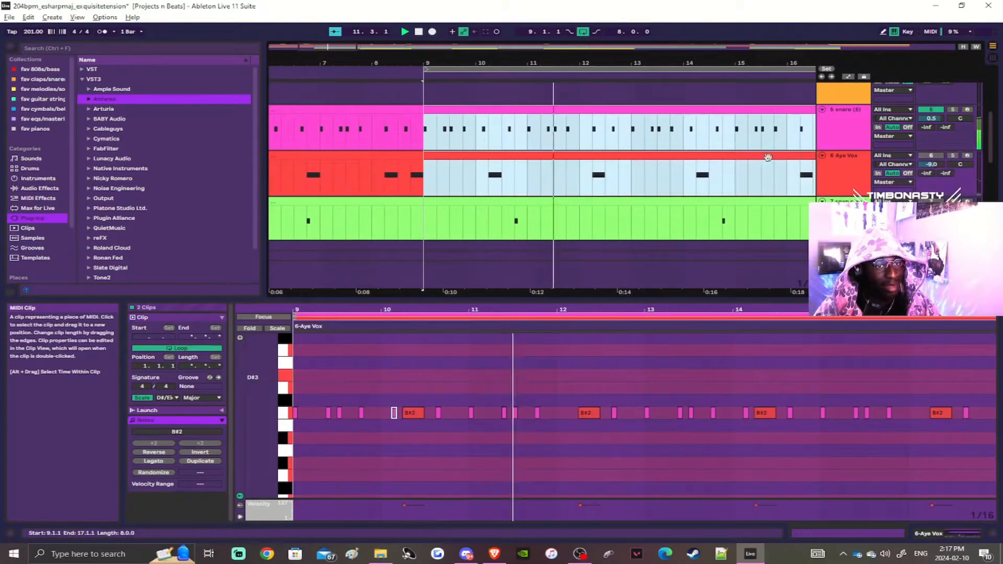
click(935, 156)
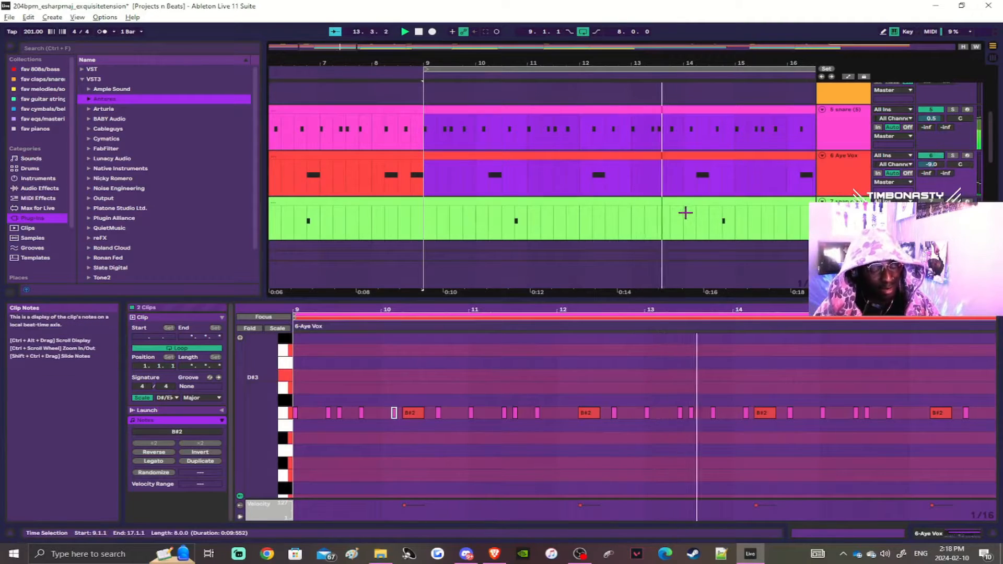
Step: Add the snap clap clip at bar 9 to the selection and unmute the snap clap track
scroll(574, 219, down, 1)
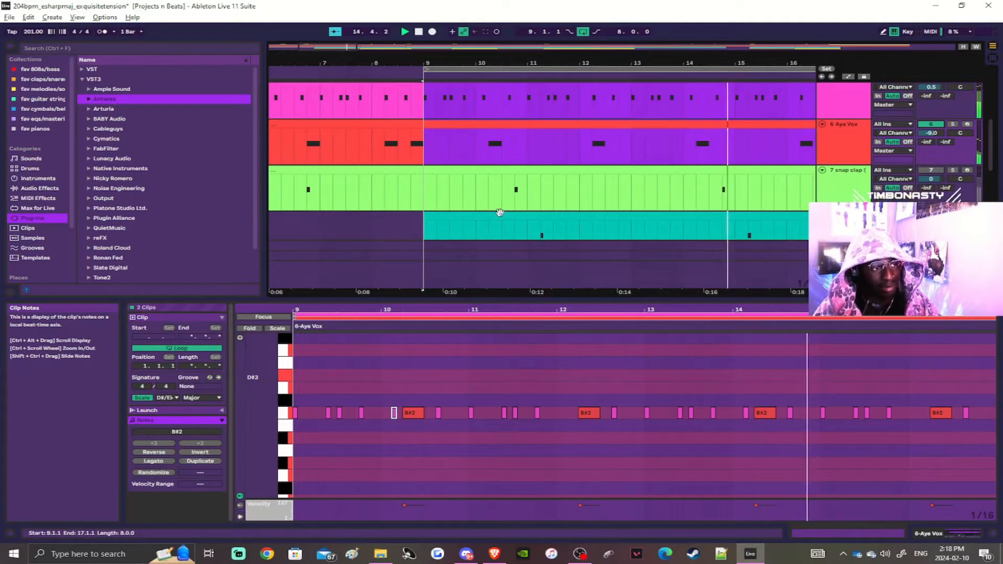
shift+click(529, 182)
click(933, 170)
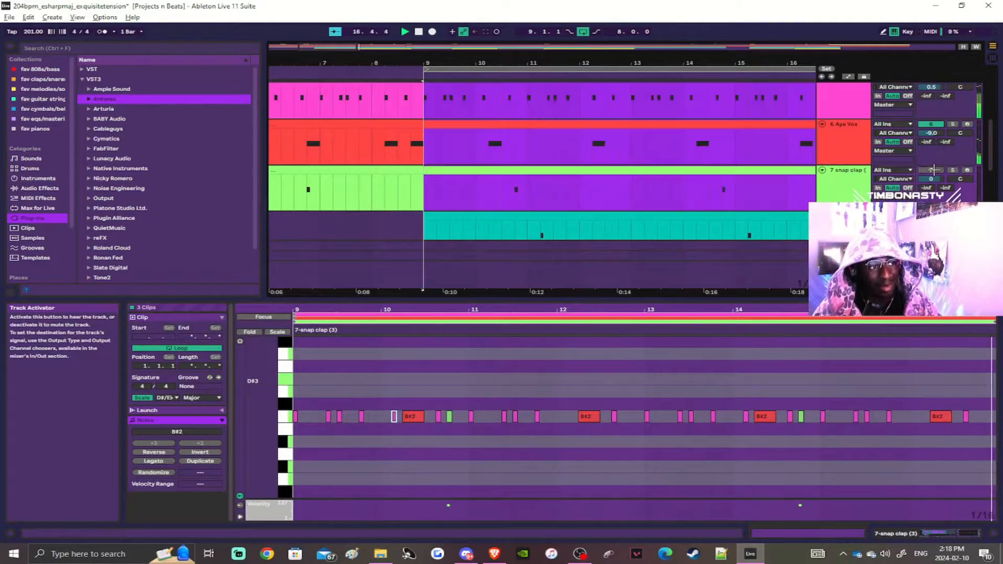
click(933, 170)
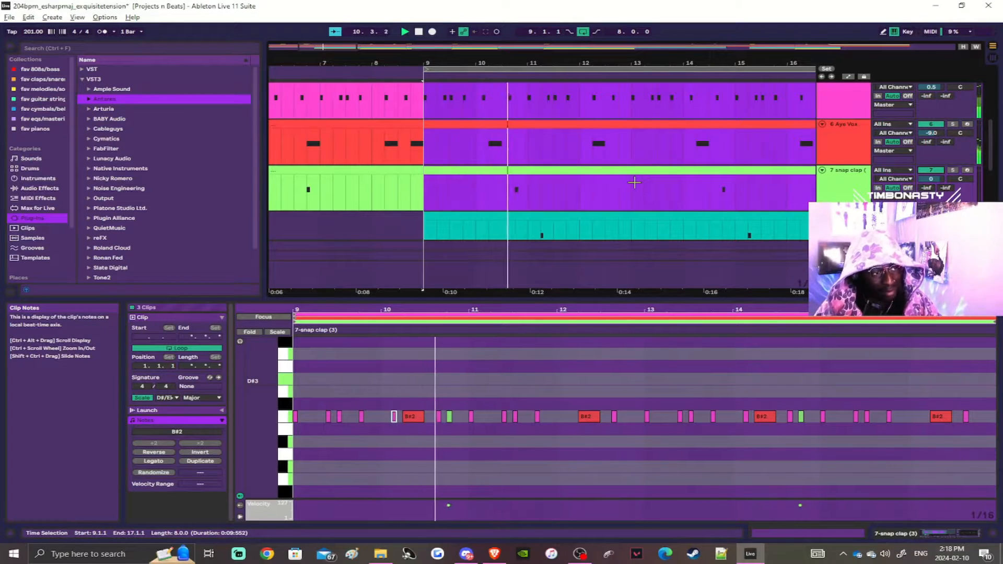
Step: Add the triangle and perc clips at bar 9 to the selection and unmute both tracks
scroll(634, 182, down, 1)
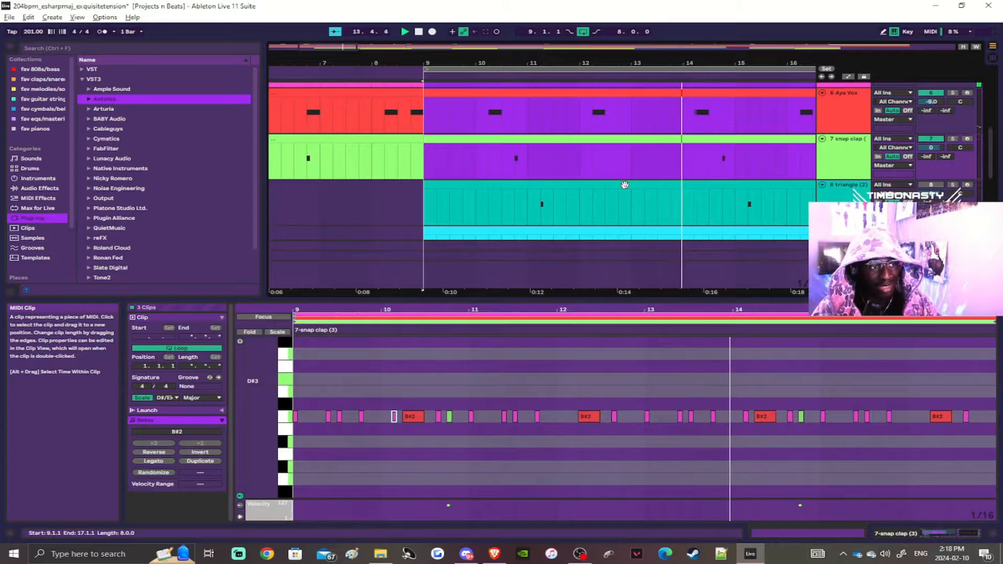
shift+click(624, 185)
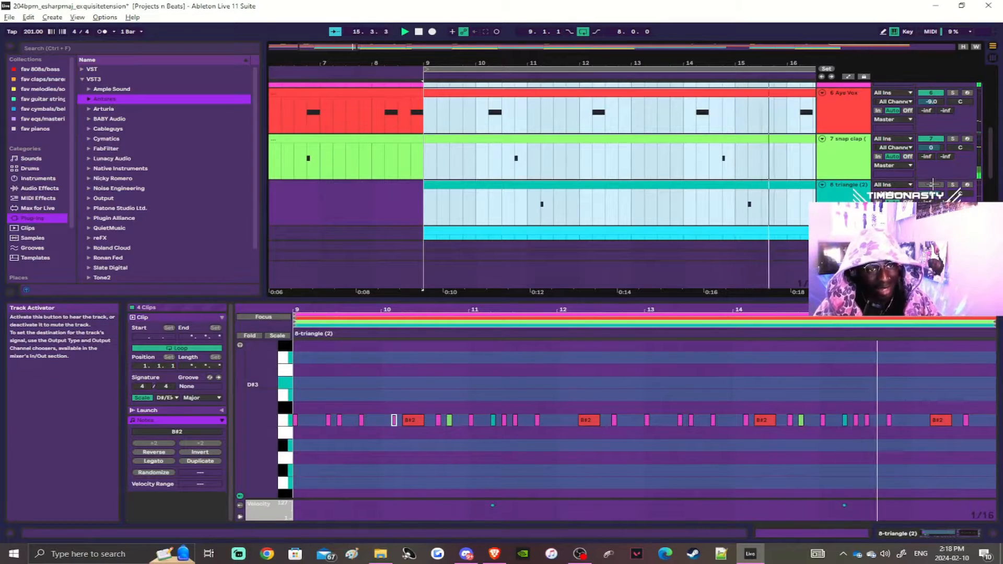
scroll(575, 184, down, 2)
shift+click(584, 169)
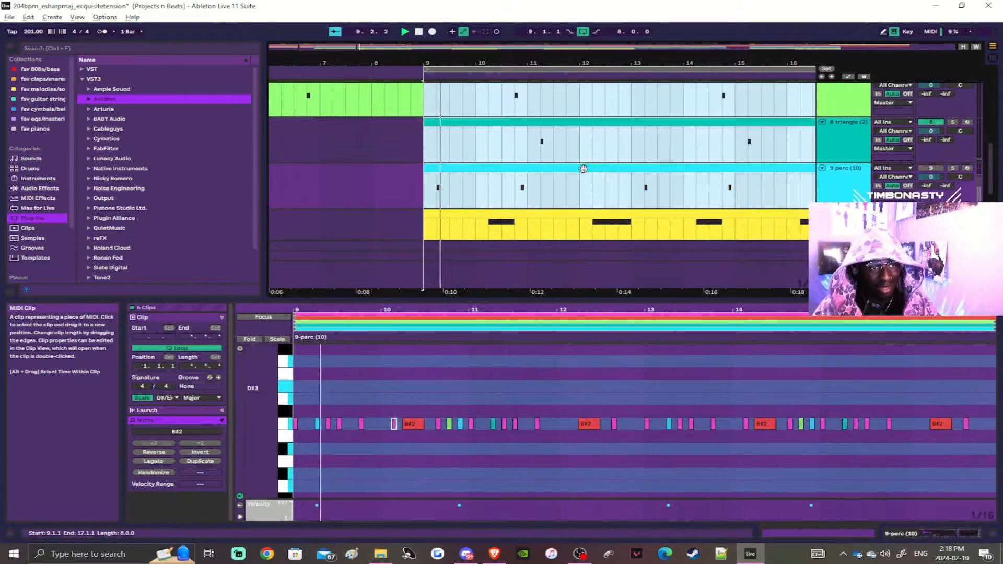
click(937, 168)
Step: Add the 808 clip at bar 9 to the selection and unmute the 808 track
scroll(650, 188, down, 1)
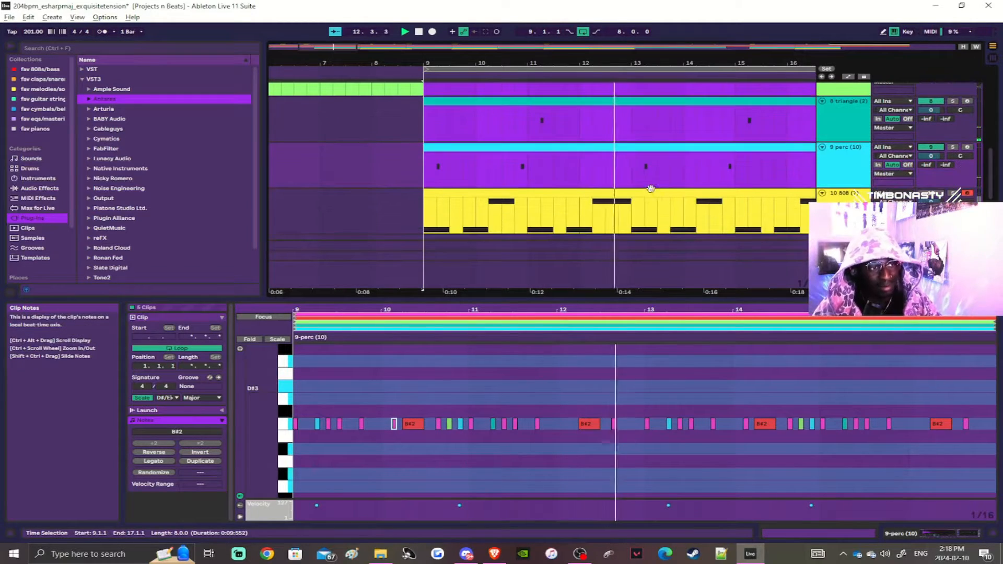
scroll(591, 183, down, 2)
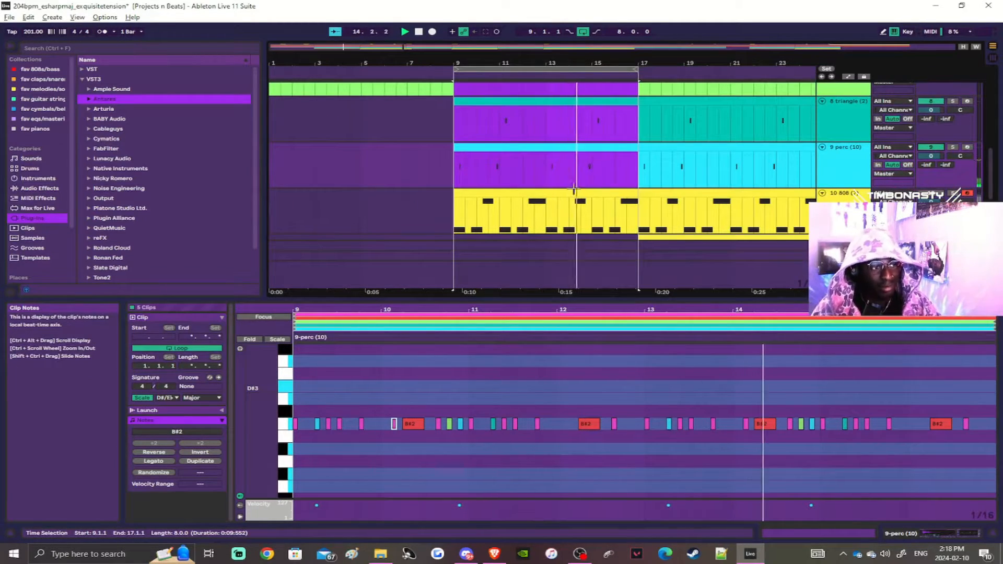
shift+click(574, 191)
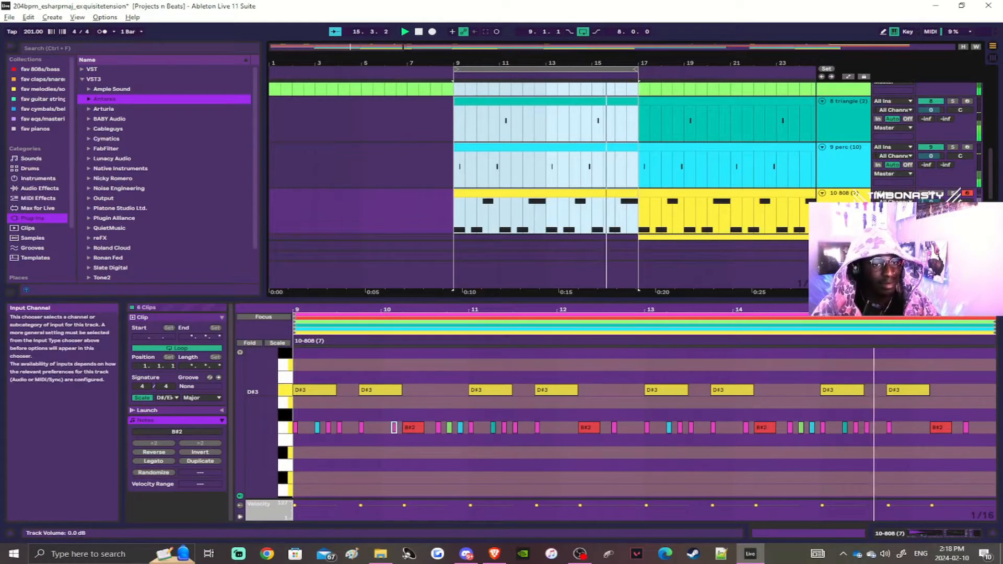
click(939, 193)
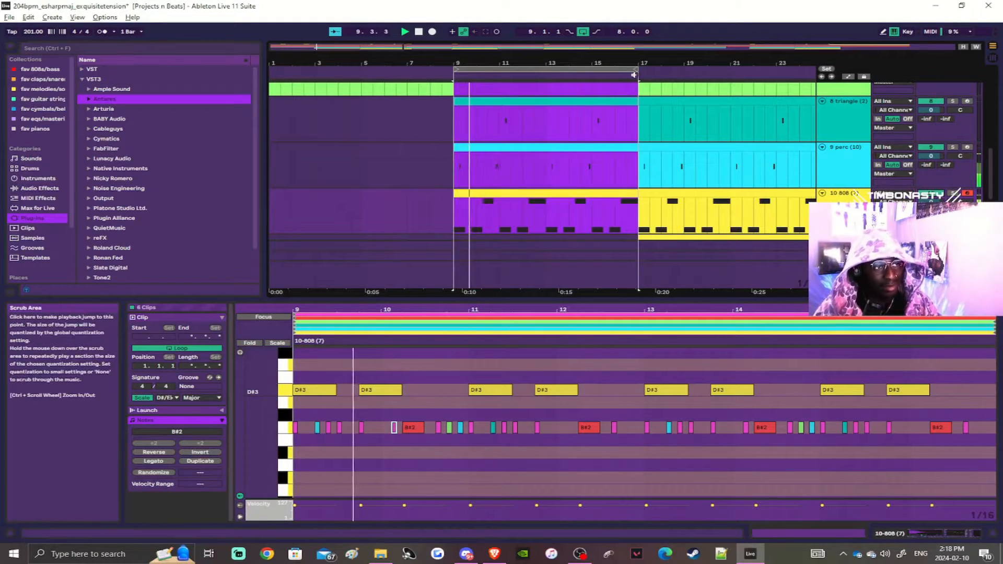
Step: Extend the arrangement loop to end at bar 25, making it 16 bars long
drag(634, 75, 810, 74)
scroll(717, 125, down, 2)
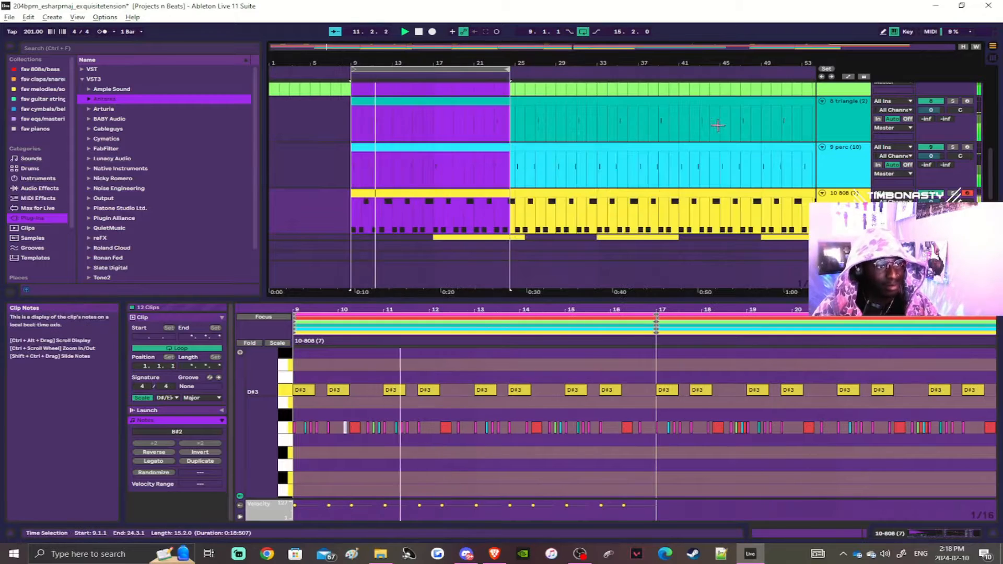
drag(510, 70, 515, 69)
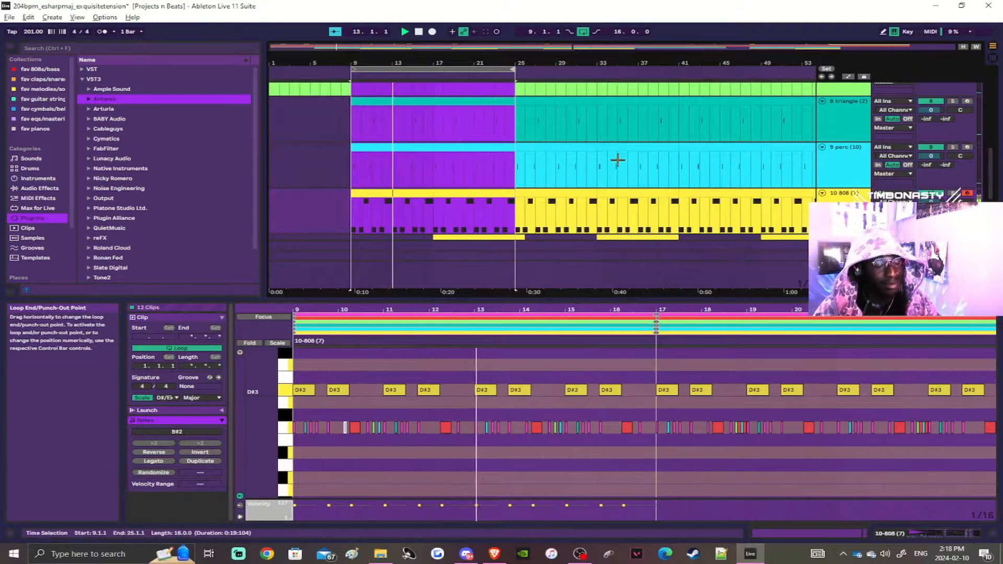
scroll(618, 160, down, 1)
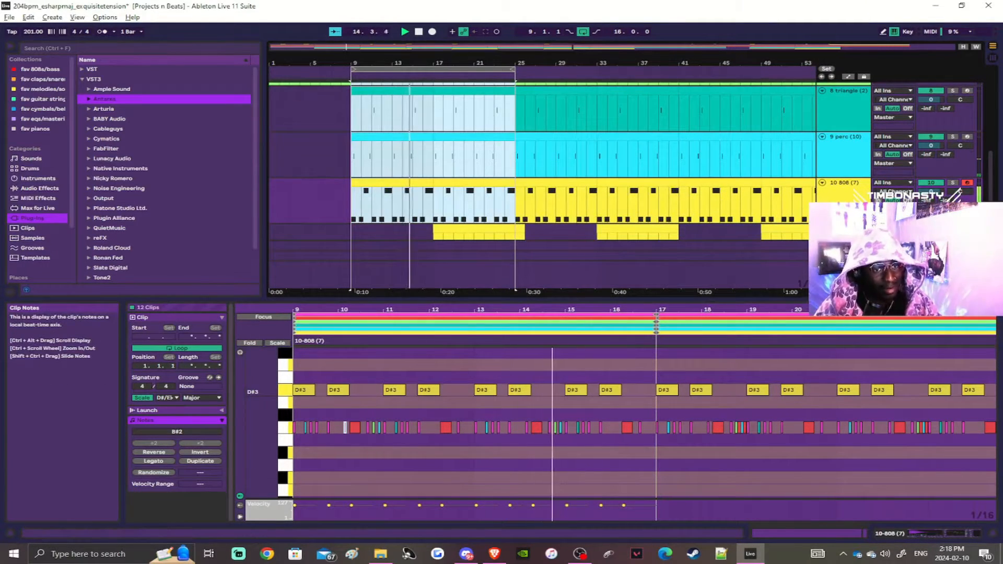
Step: Extend the arrangement loop to end at bar 41, making it 32 bars long
click(519, 157)
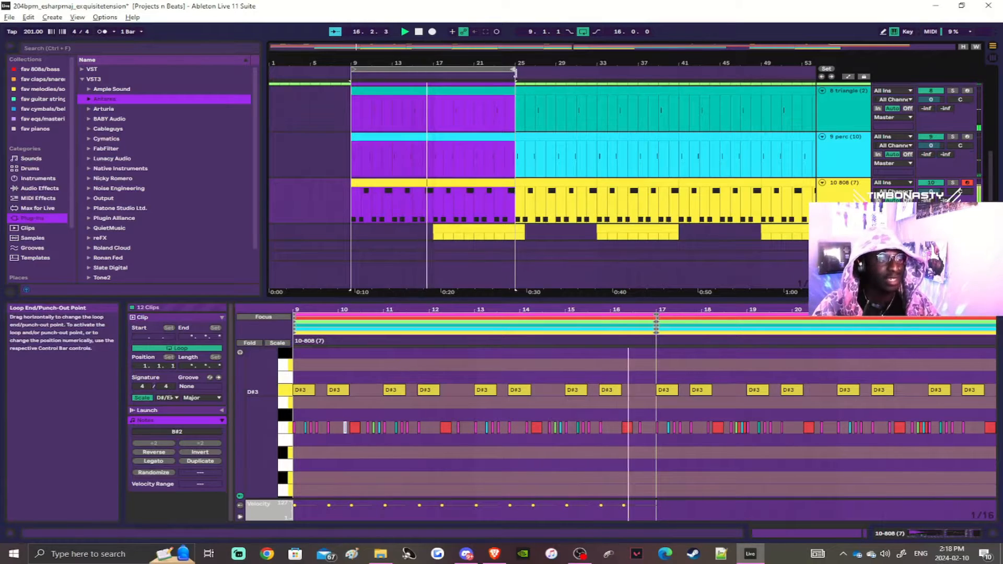
drag(515, 70, 524, 70)
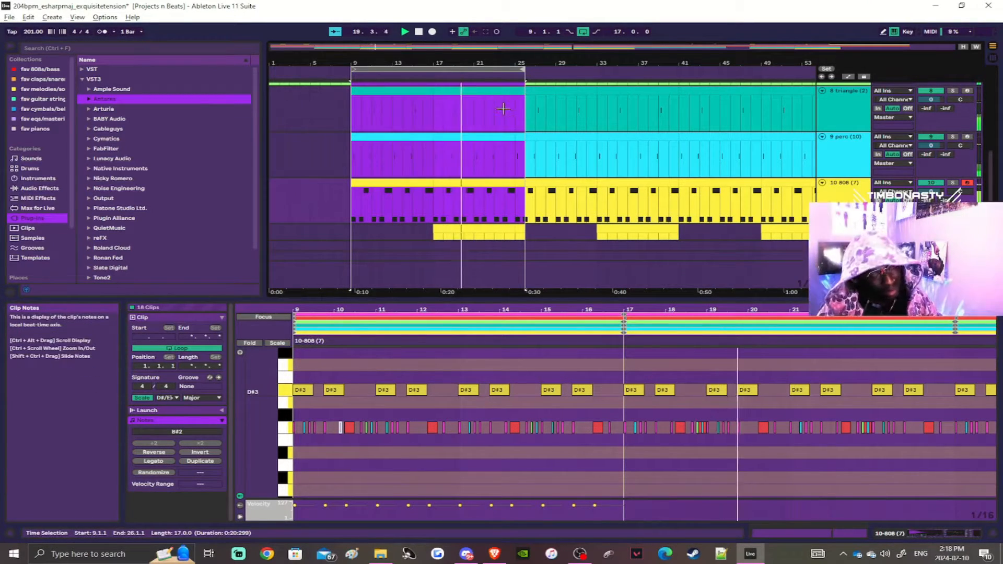
scroll(469, 79, down, 2)
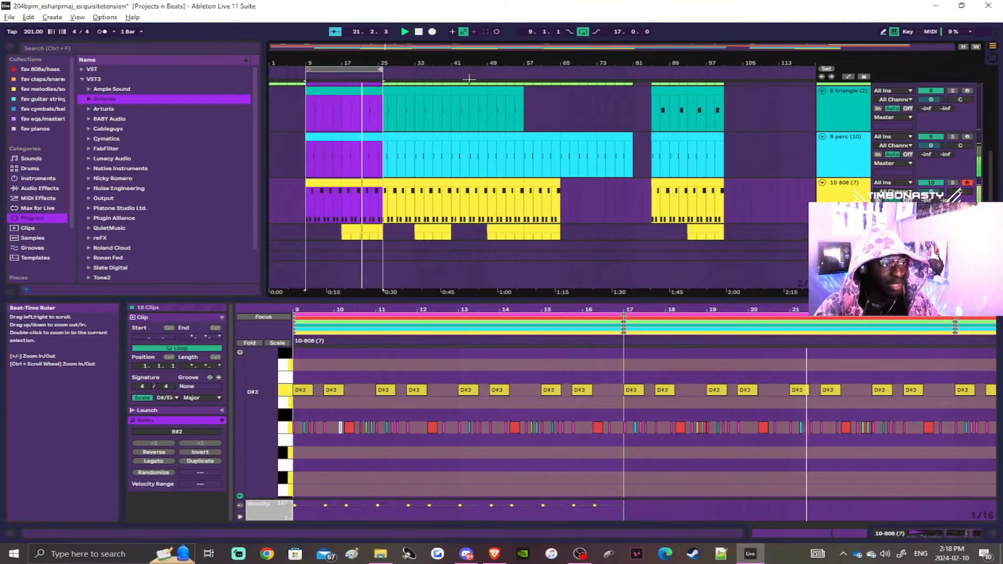
drag(383, 79, 451, 81)
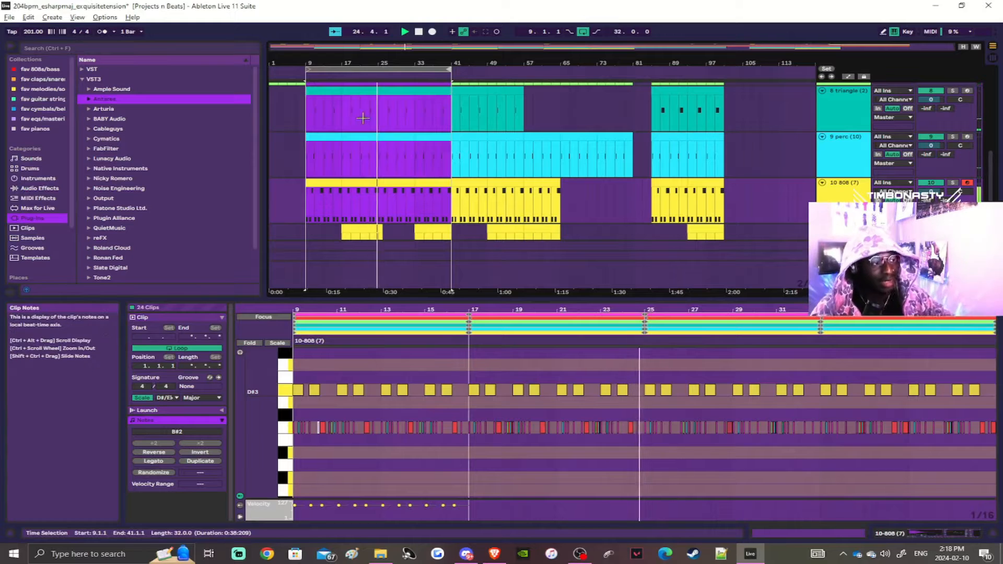
Step: Enlarge the MIDI note editor around the selected clips' notes and replay the loop briefly from its start
scroll(363, 118, up, 2)
scroll(415, 129, up, 3)
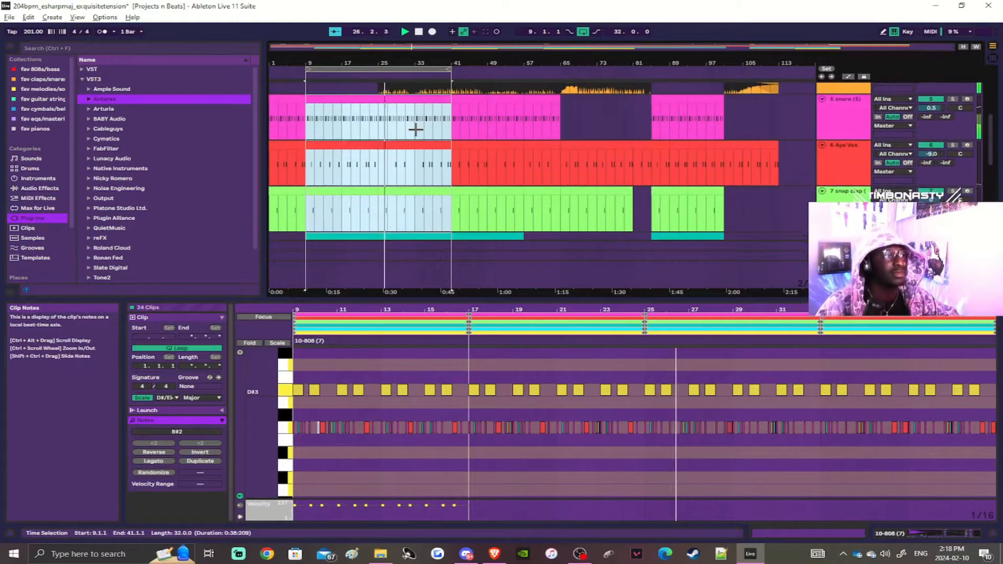
scroll(412, 131, down, 5)
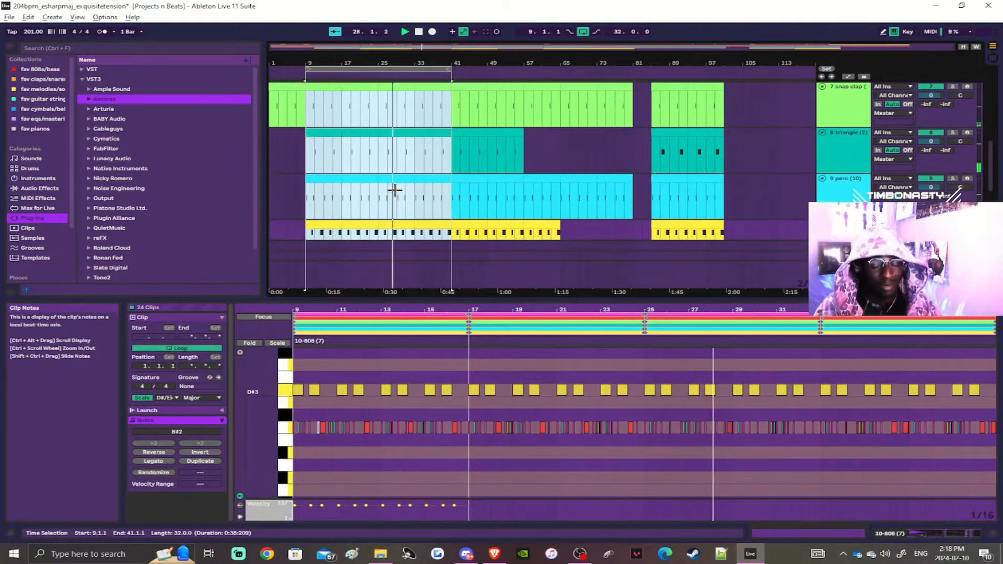
drag(396, 299, 403, 250)
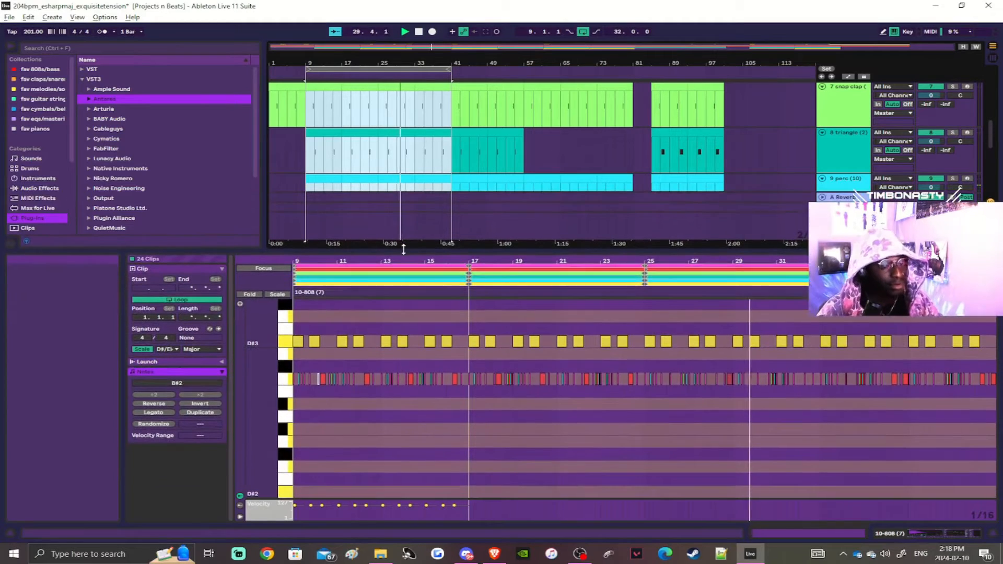
scroll(358, 362, up, 5)
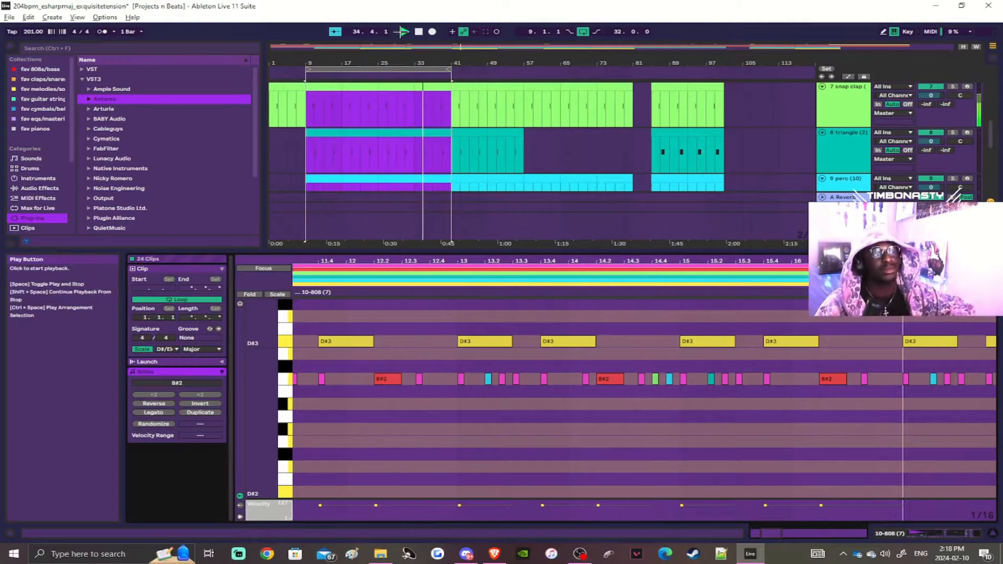
click(402, 32)
click(418, 32)
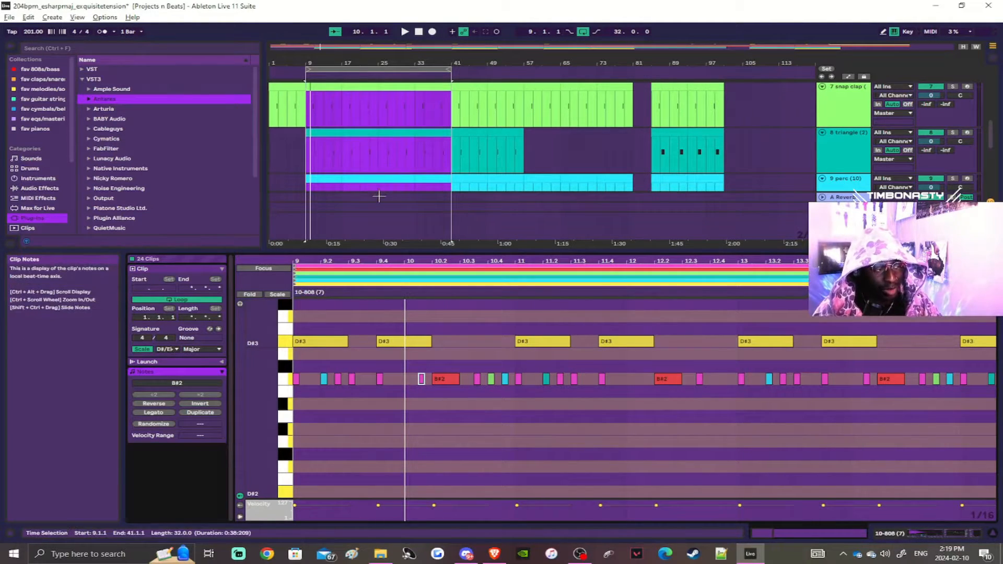
Step: Turn on Focus mode in the note editor to isolate the 808 clip's notes, and turn it off again
key(alt+3)
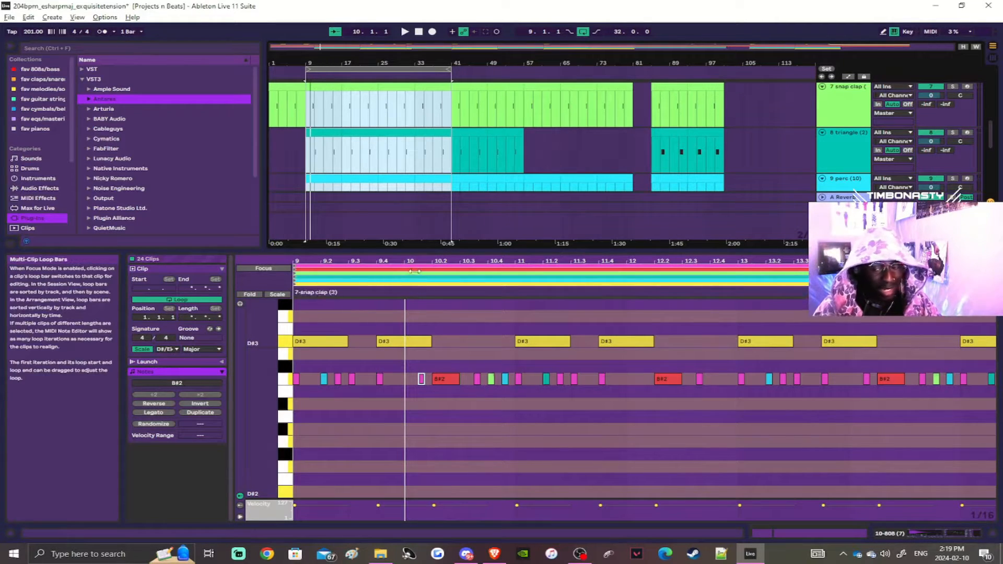
click(265, 269)
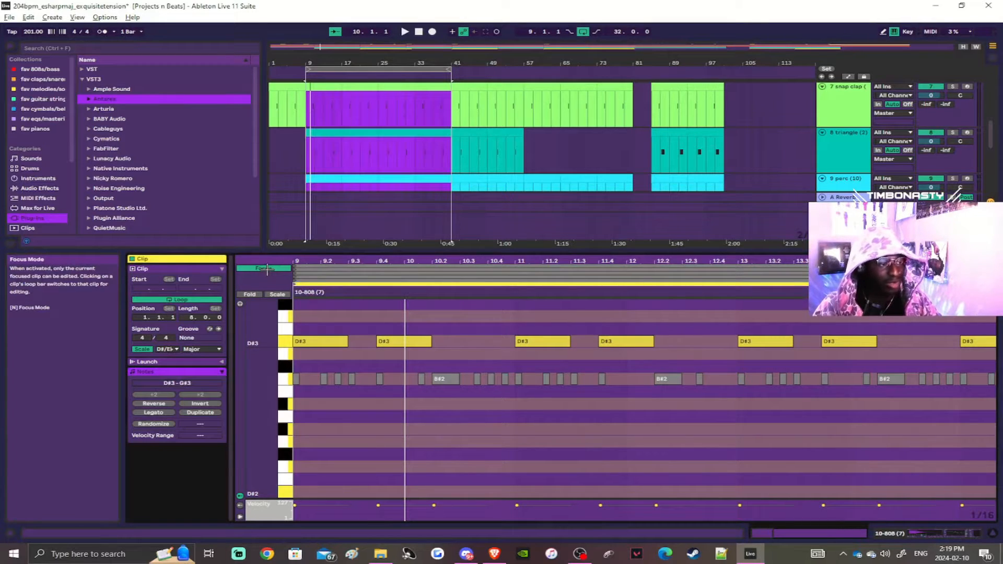
click(267, 269)
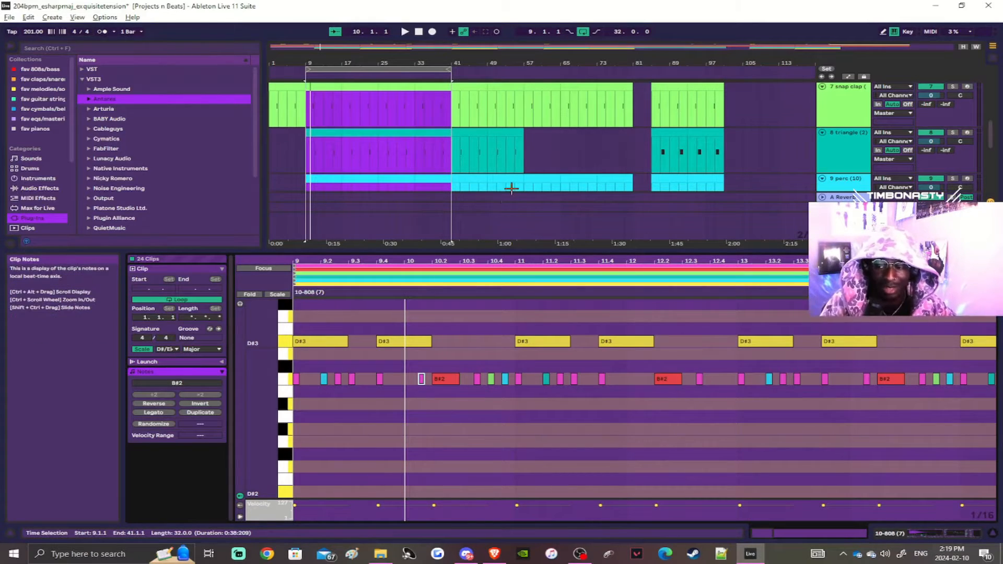
Step: Select the Sfx track at the start of the arrangement and its kick (6) clip at bar 3
click(392, 184)
scroll(392, 184, up, 1)
scroll(392, 184, up, 1)
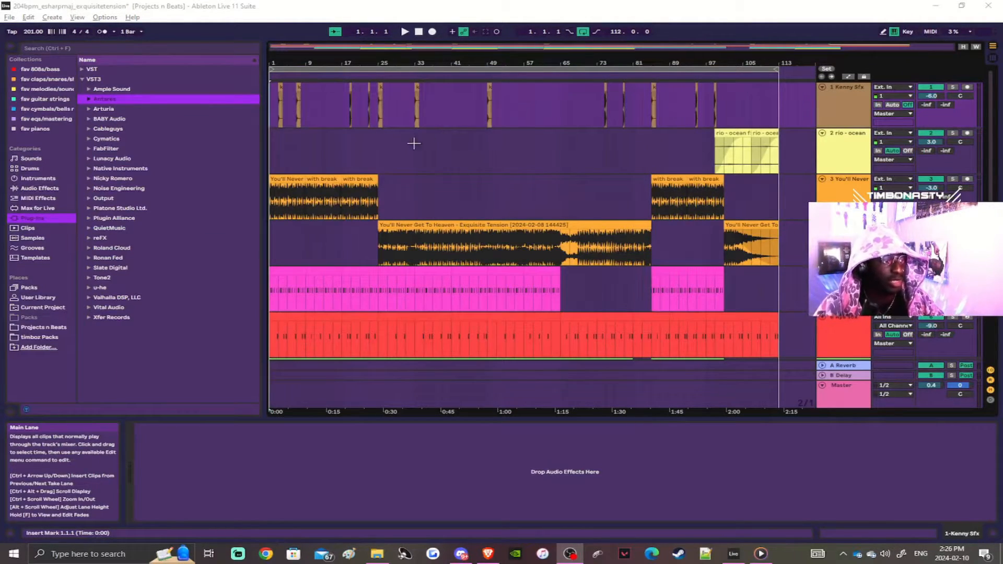
ctrl+scroll(279, 136, up, 3)
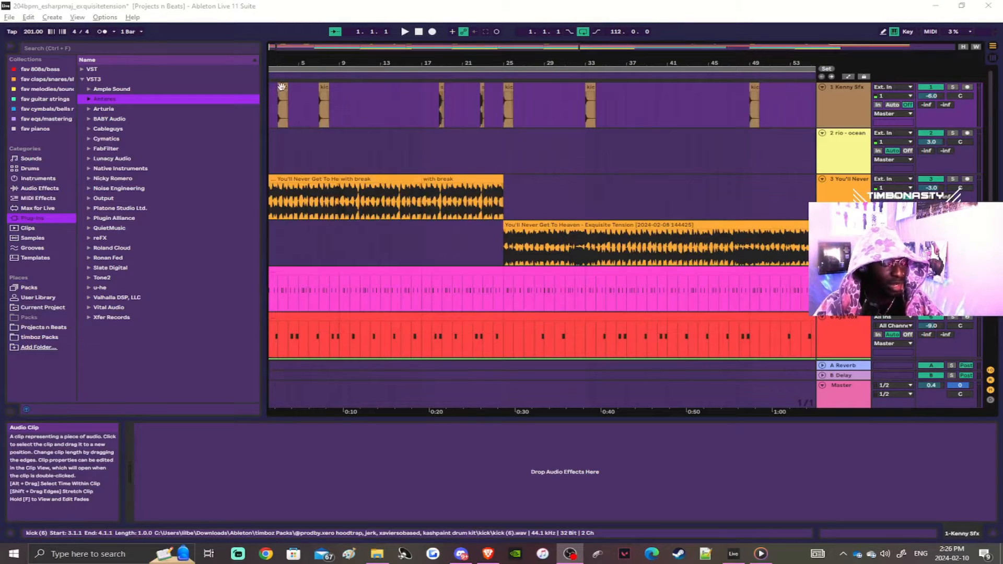
click(832, 108)
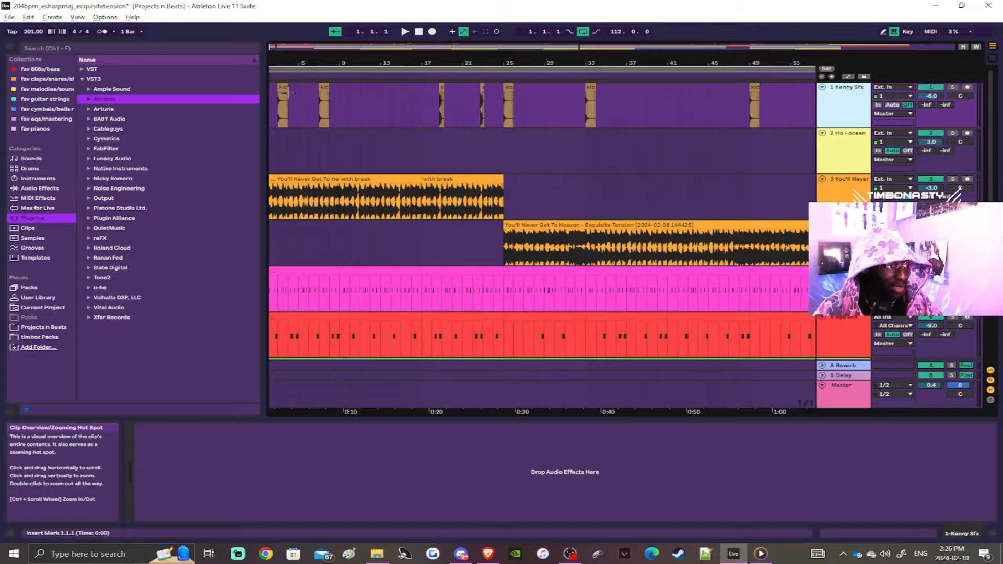
scroll(347, 94, up, 3)
scroll(298, 98, left, 3)
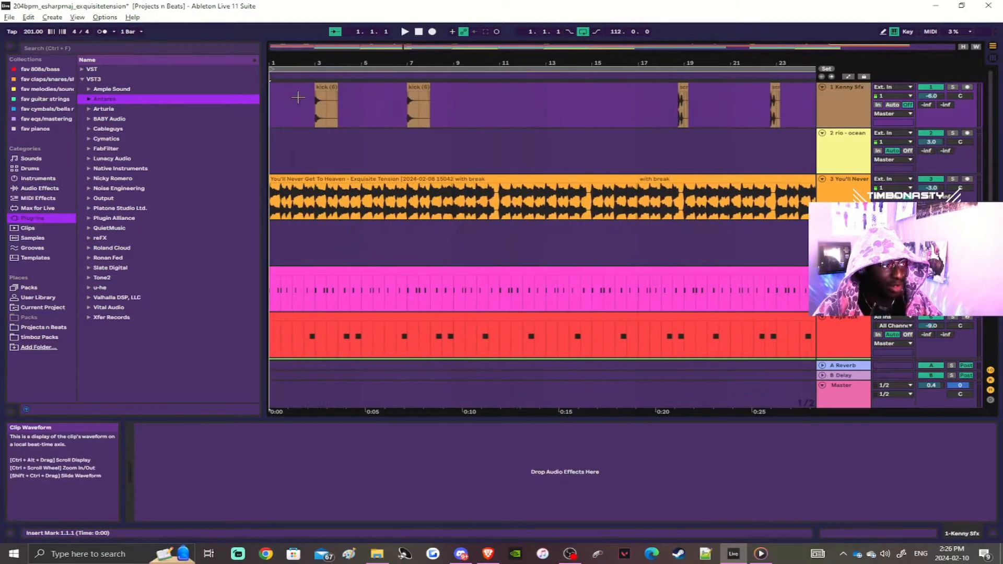
click(317, 89)
scroll(406, 107, down, 3)
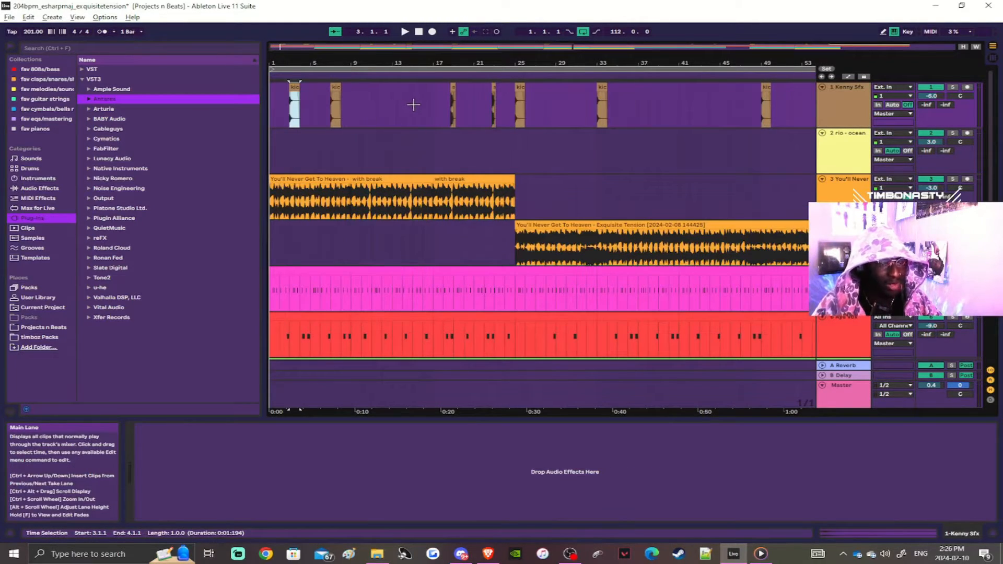
Step: Play the arrangement from 17.3.1 to hear the scratch clip just before bar 19 on the Sfx track
click(283, 97)
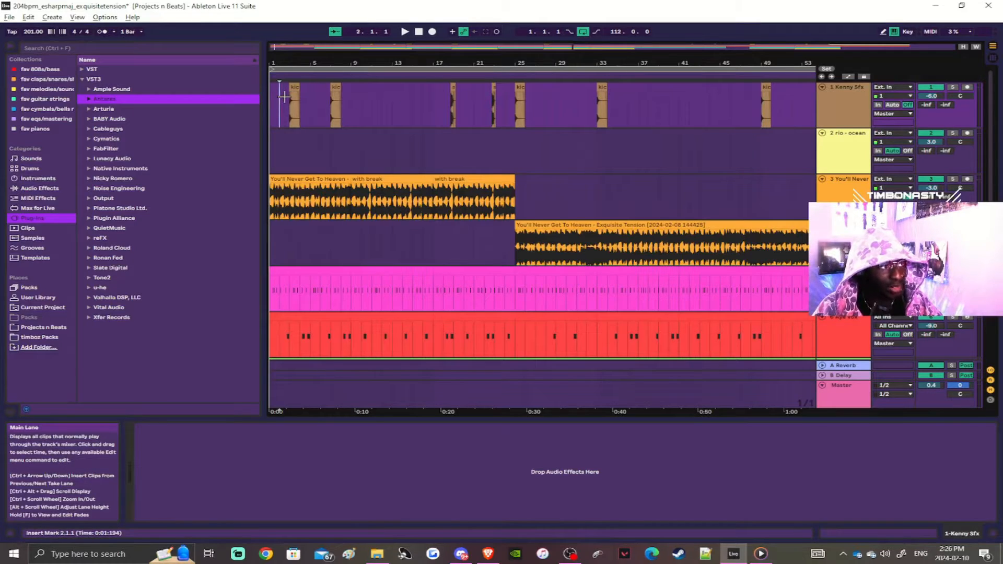
scroll(291, 96, up, 3)
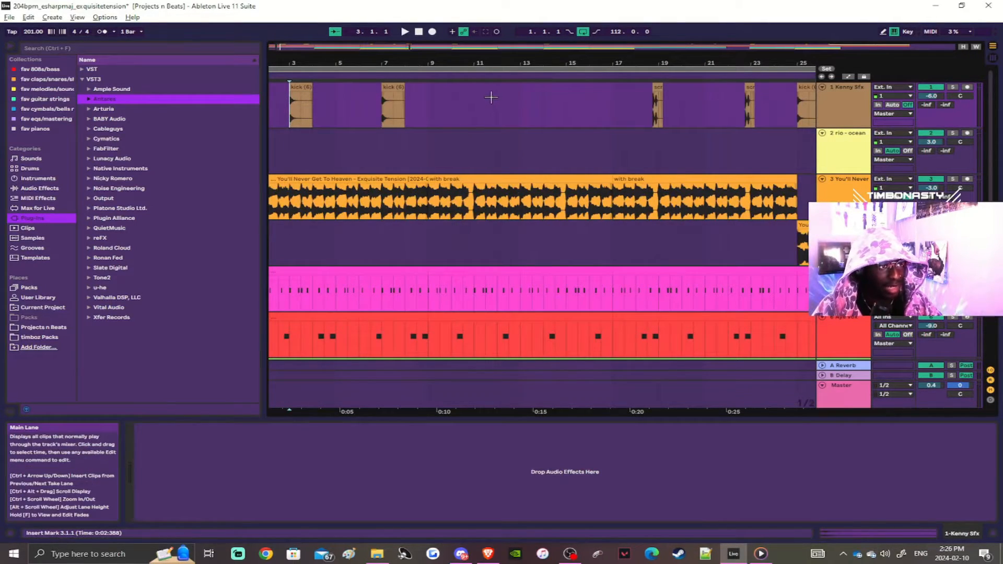
scroll(630, 102, right, 6)
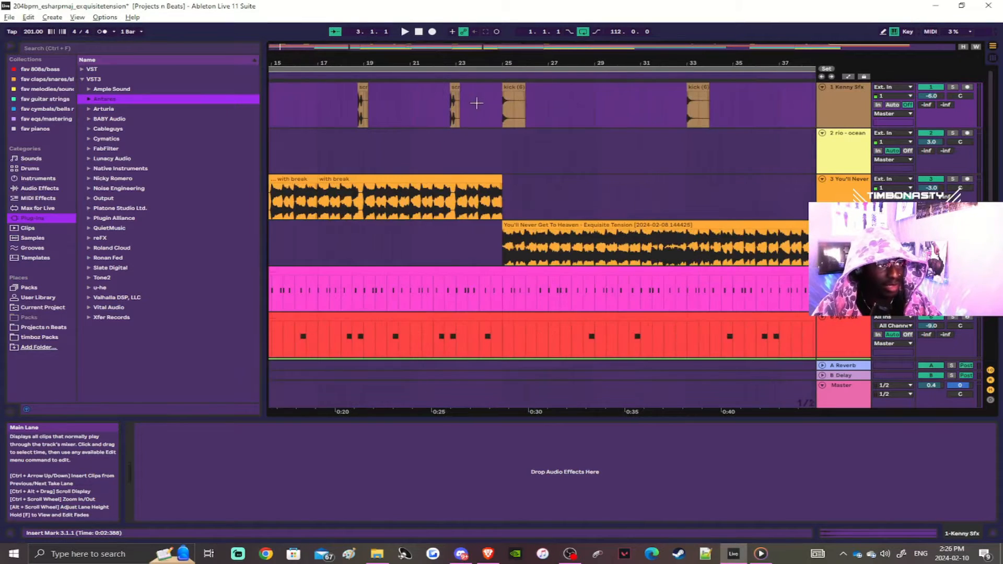
scroll(351, 98, up, 3)
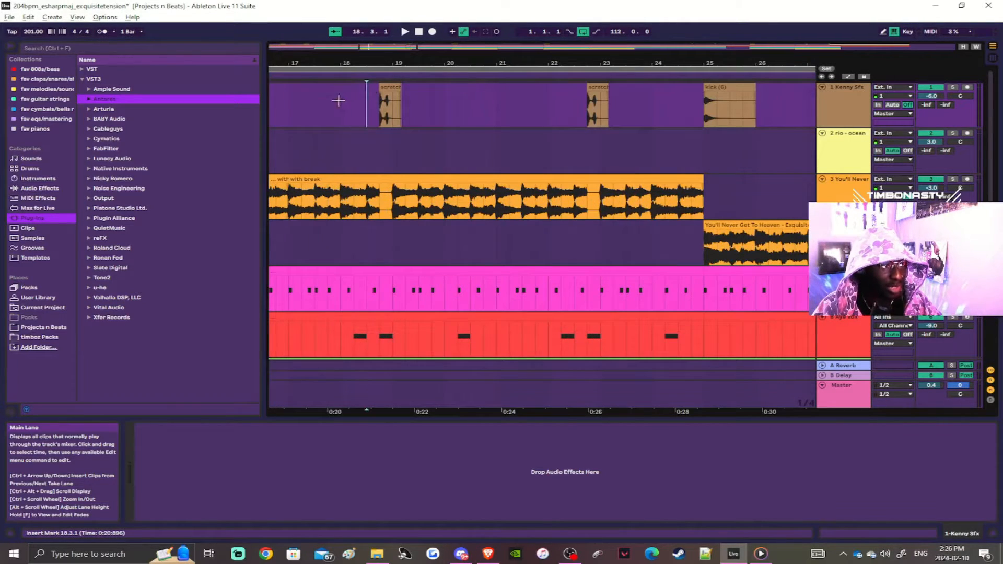
scroll(322, 108, down, 3)
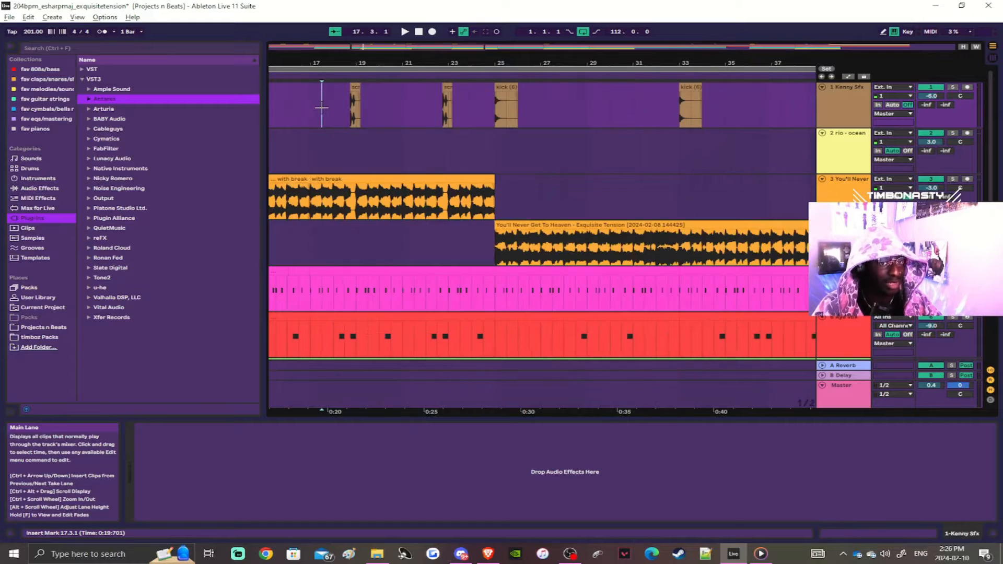
key(space)
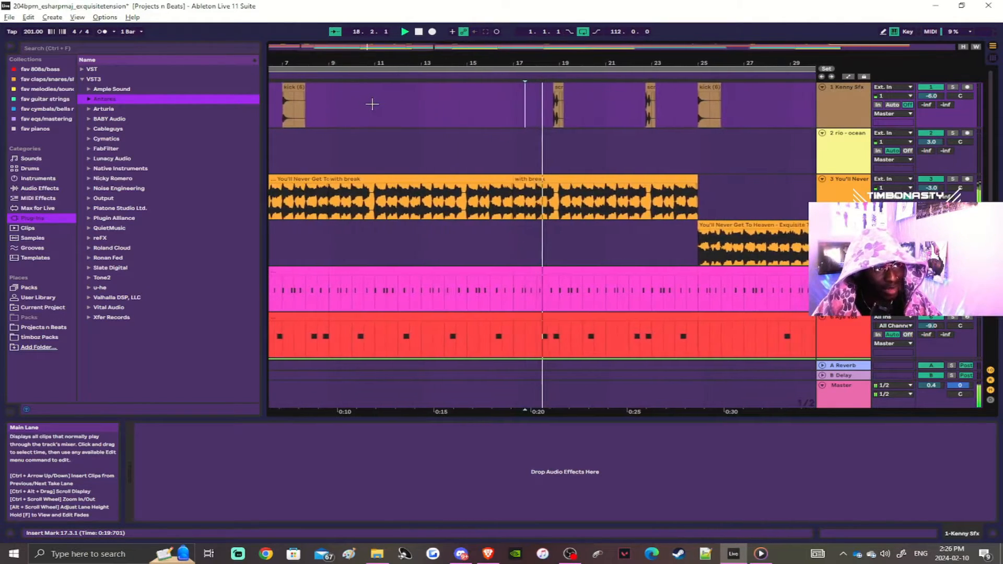
key(space)
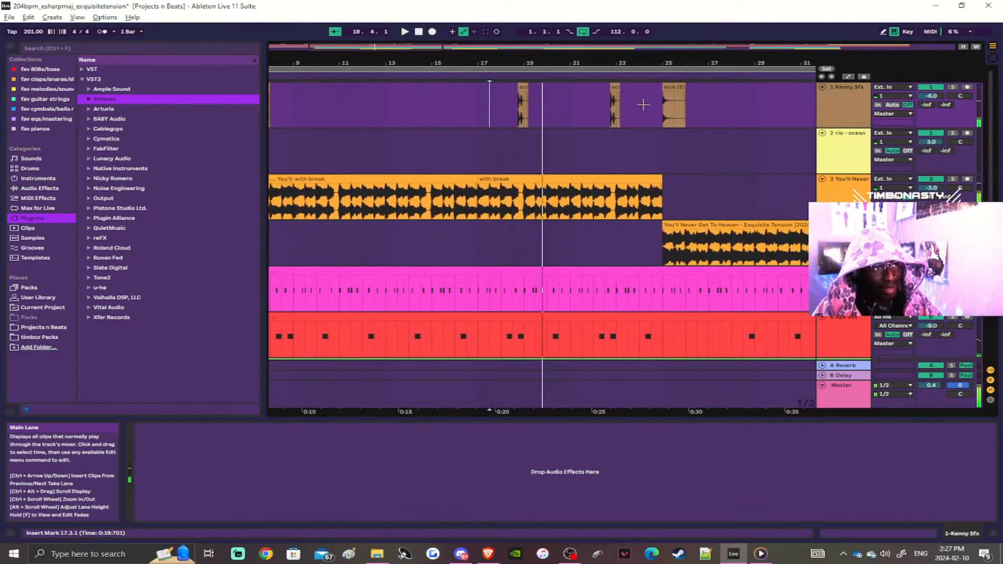
Step: Play the arrangement from 24.3.1 and from 32.1.1 to hear the kick clips at bars 25 and 33
click(648, 103)
key(space)
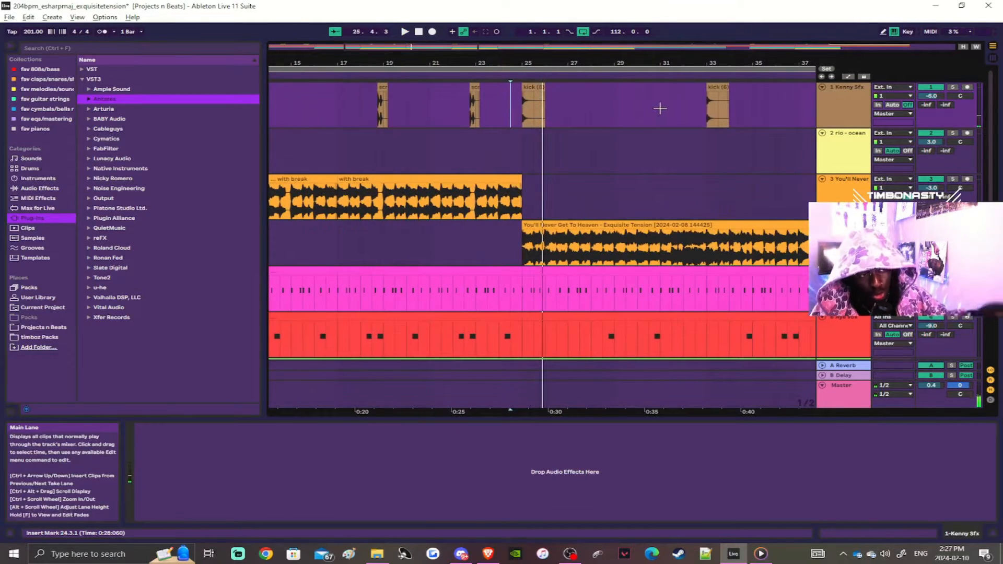
key(space)
click(677, 113)
key(space)
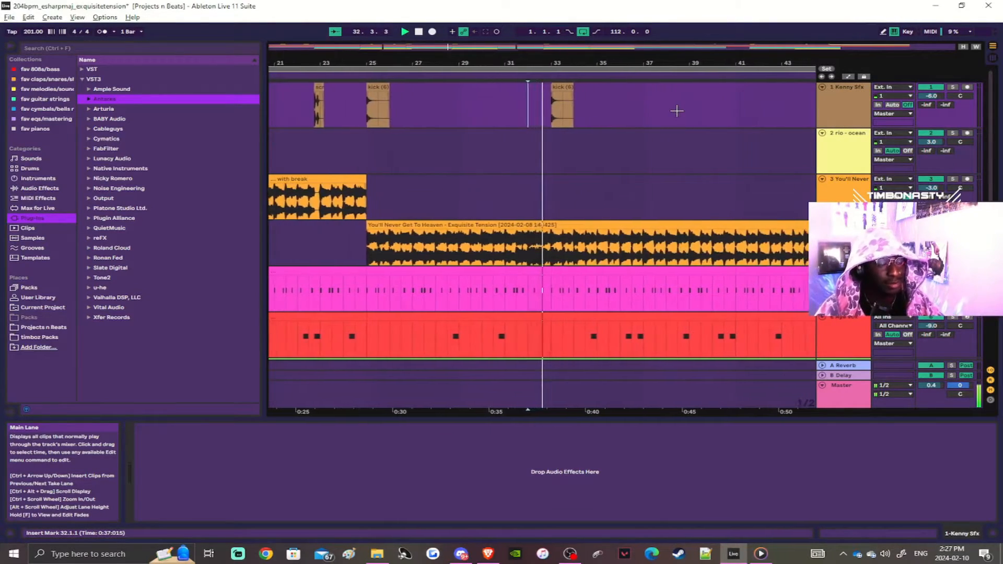
key(space)
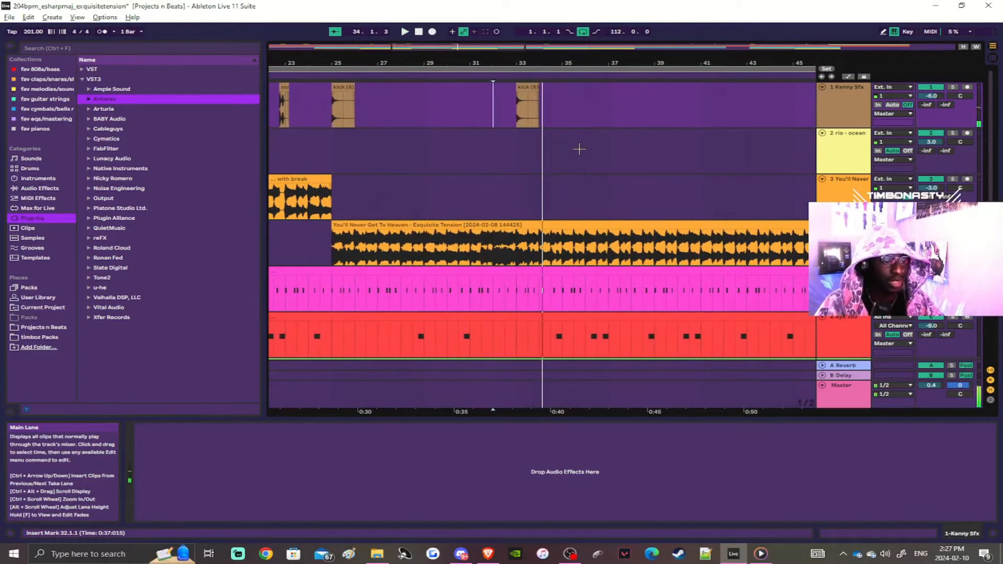
Step: Open the Fresh Air plug-in on the second You'll Never Get To Heaven sample track to view its settings, and close it
scroll(558, 157, down, 3)
scroll(554, 159, down, 3)
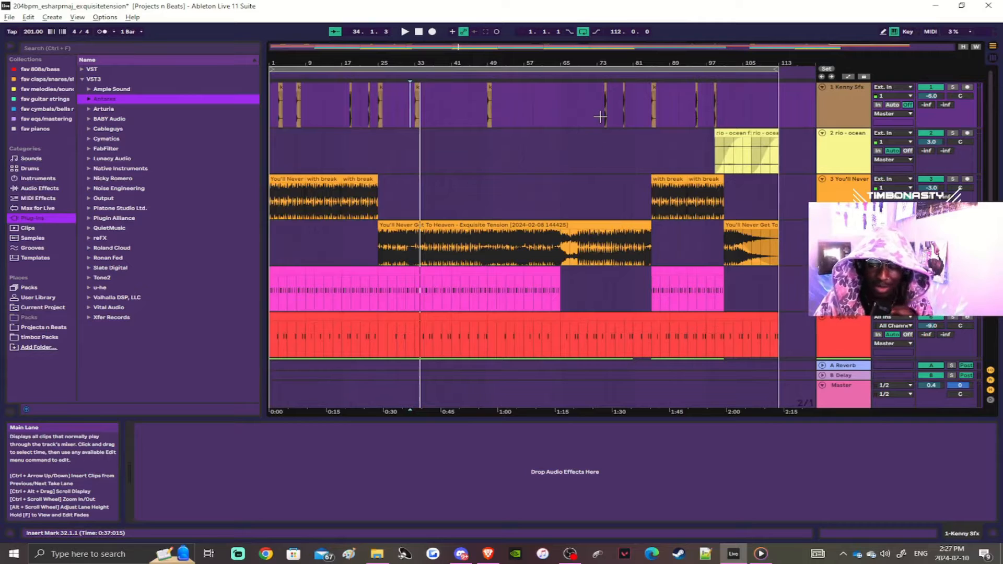
click(843, 225)
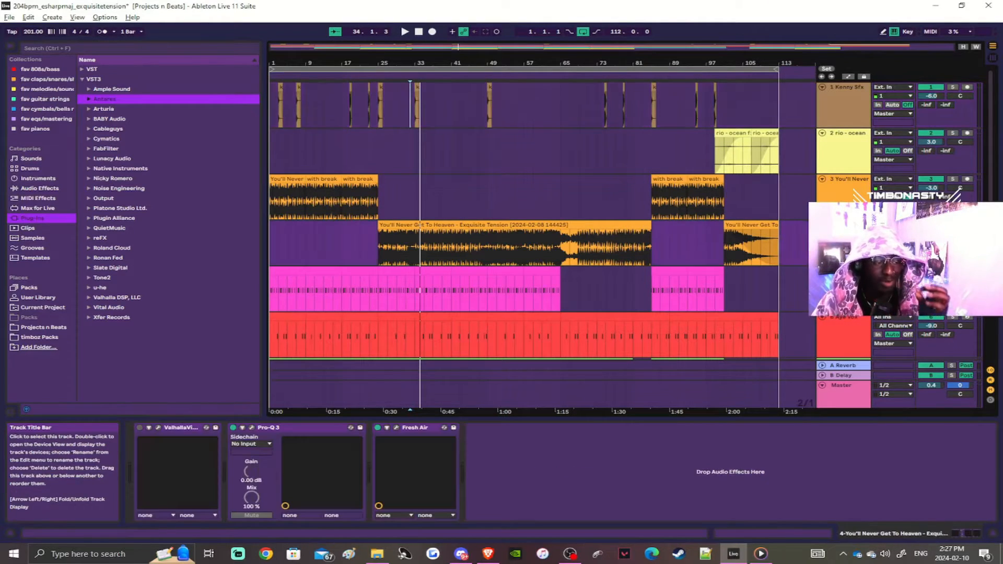
click(396, 429)
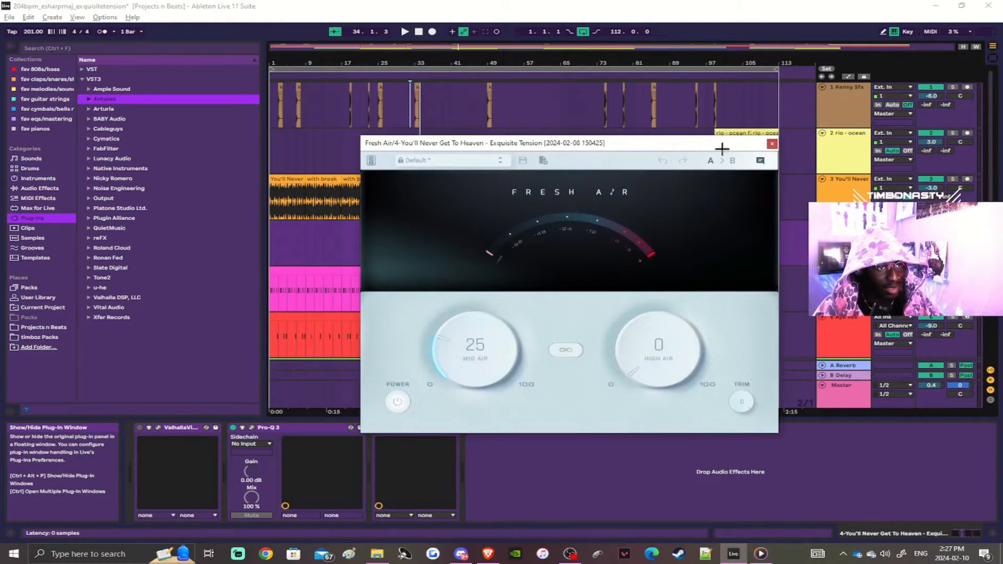
click(771, 144)
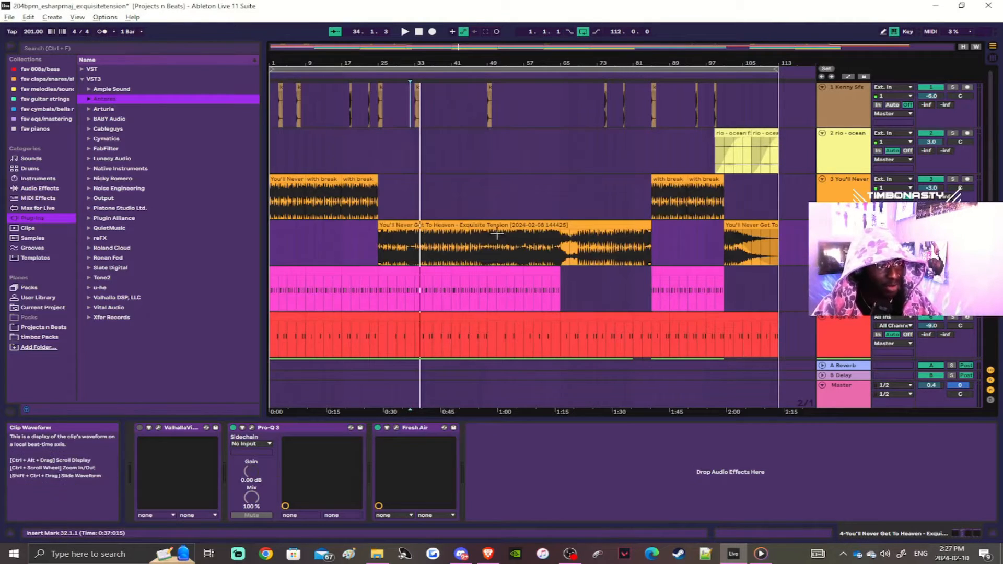
Step: Select the long sample clip at bar 25 and open its track's Pro-Q 3 equalizer to examine the low-cut band
click(390, 225)
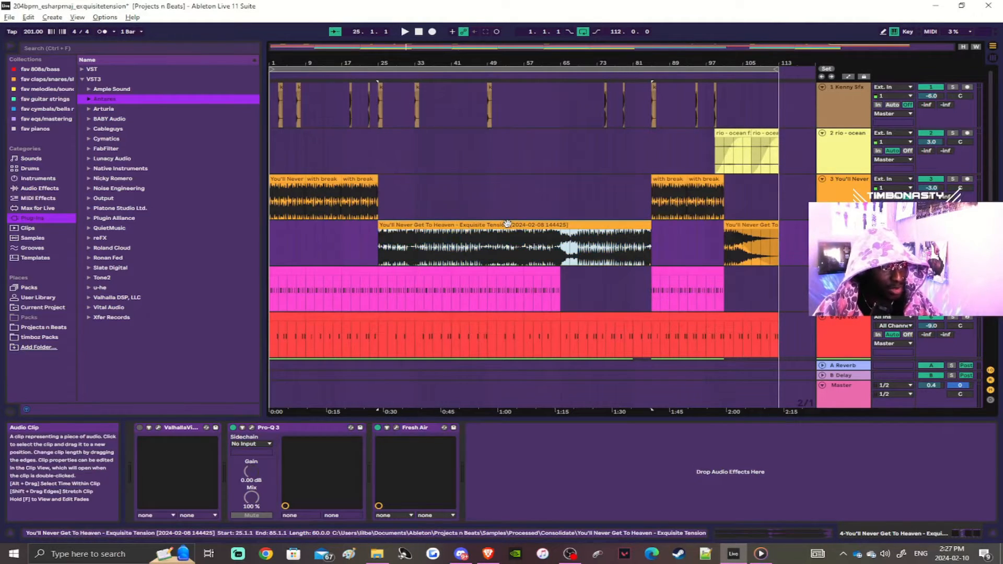
click(251, 428)
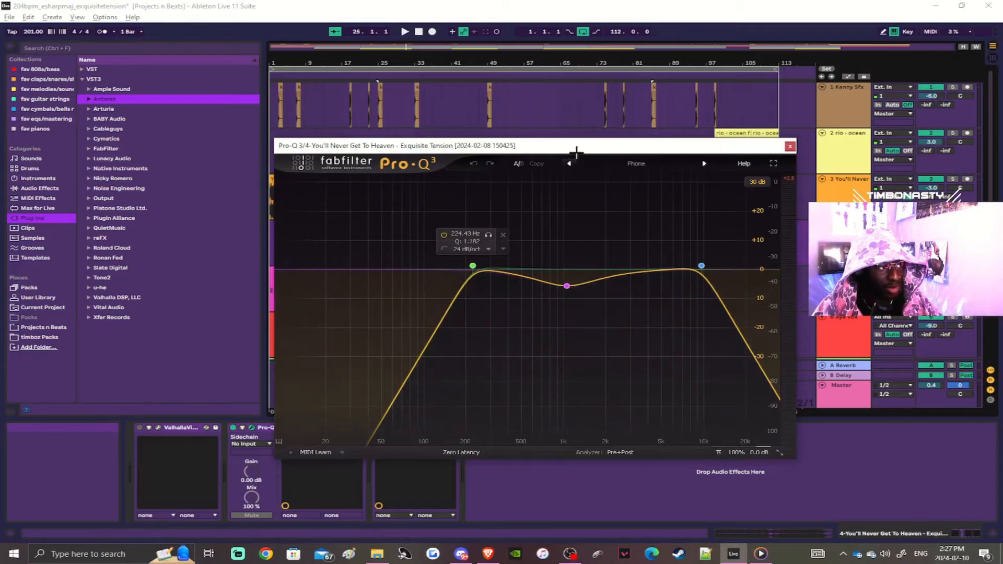
drag(569, 148, 547, 138)
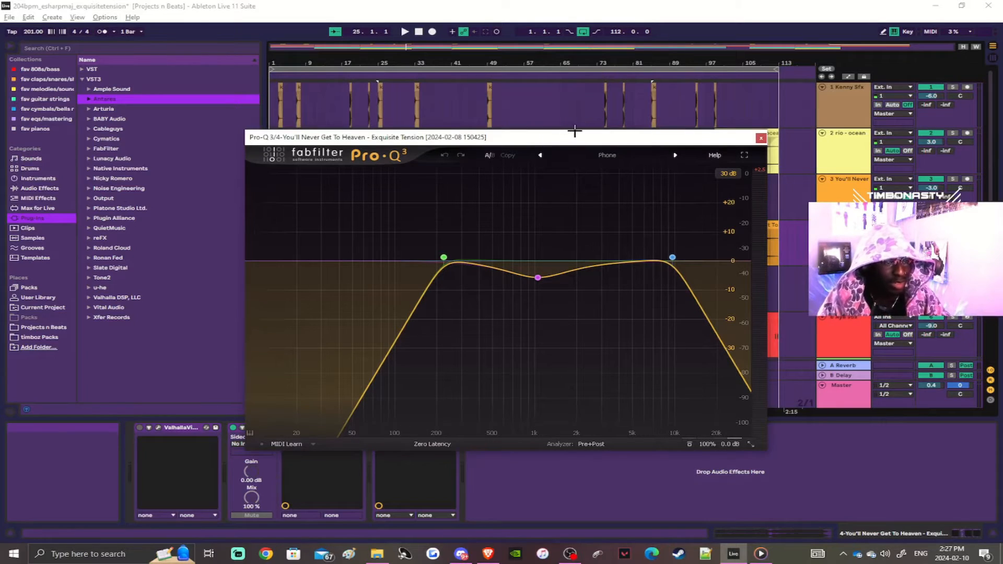
mouse_move(537, 242)
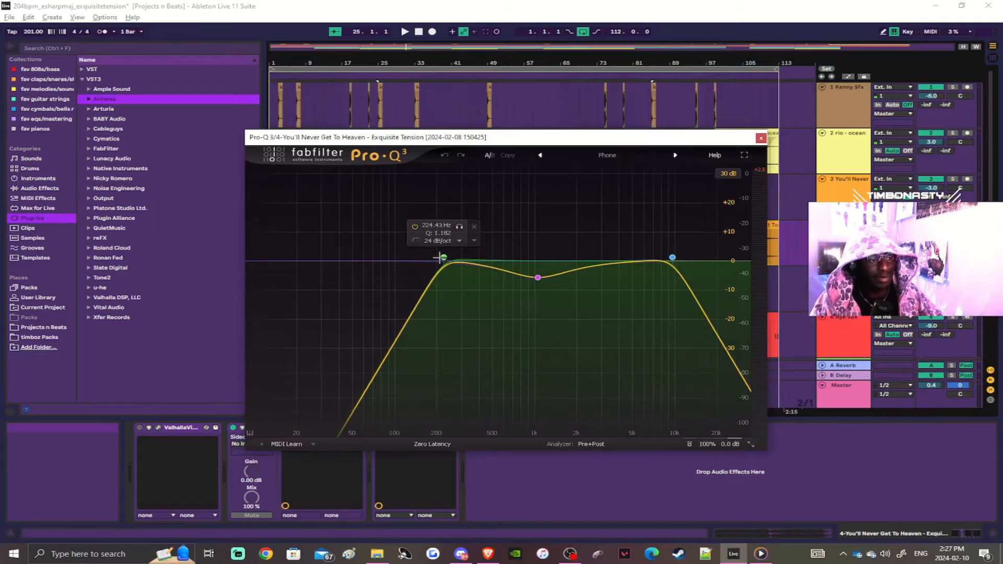
Step: Move the equalizer window off the upper tracks and play the arrangement from 37.1.1 to hear the sample
key(space)
drag(505, 136, 460, 269)
click(433, 196)
key(space)
key(space)
Step: Compare the Pro-Q 3 curves on the first and second You'll Never Get To Heaven sample tracks, and close the equalizer window
click(301, 428)
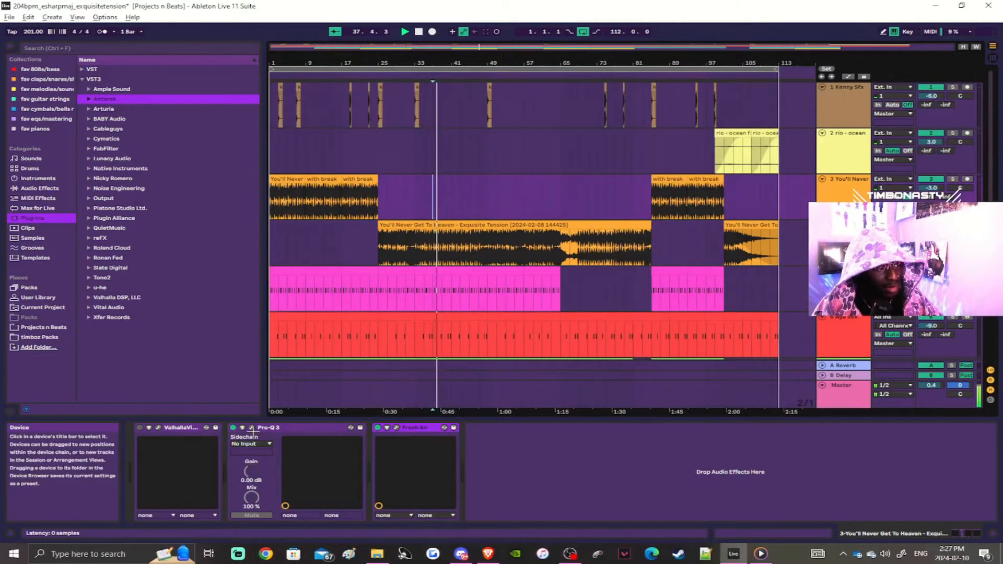
click(844, 195)
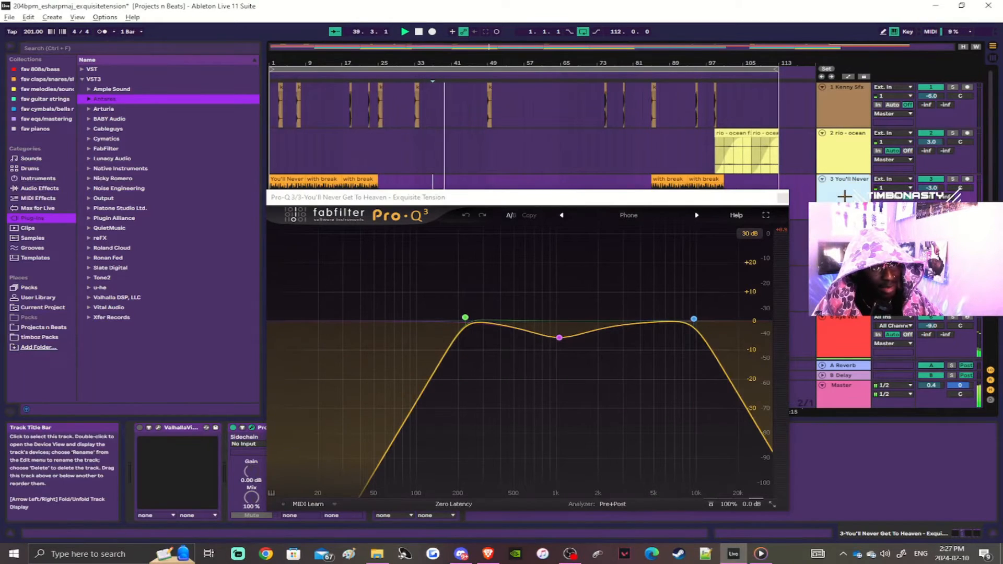
click(843, 229)
drag(602, 230, 628, 136)
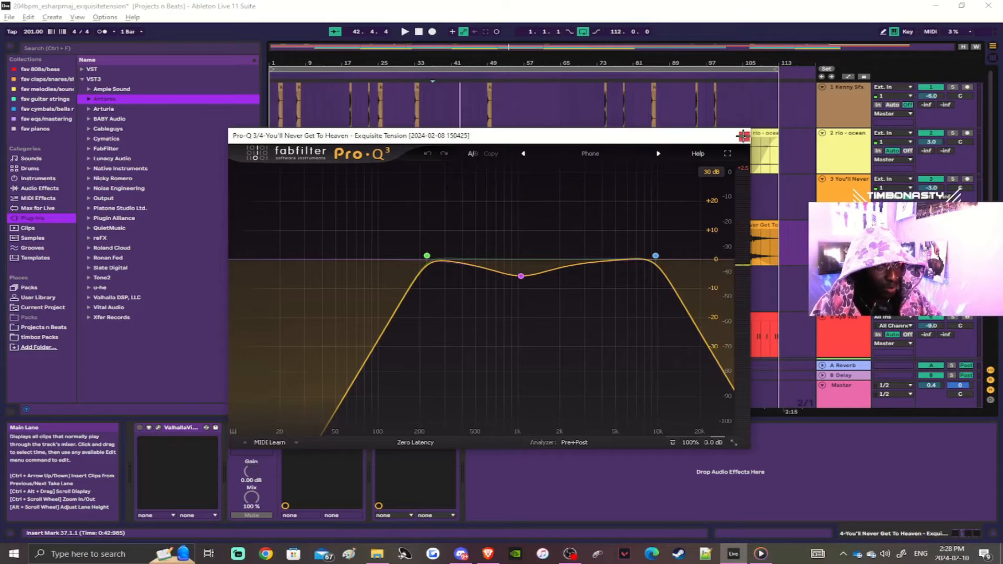
click(743, 136)
Step: Look over the drum tracks and play the arrangement from bar 65, where the first snare section ends
click(538, 257)
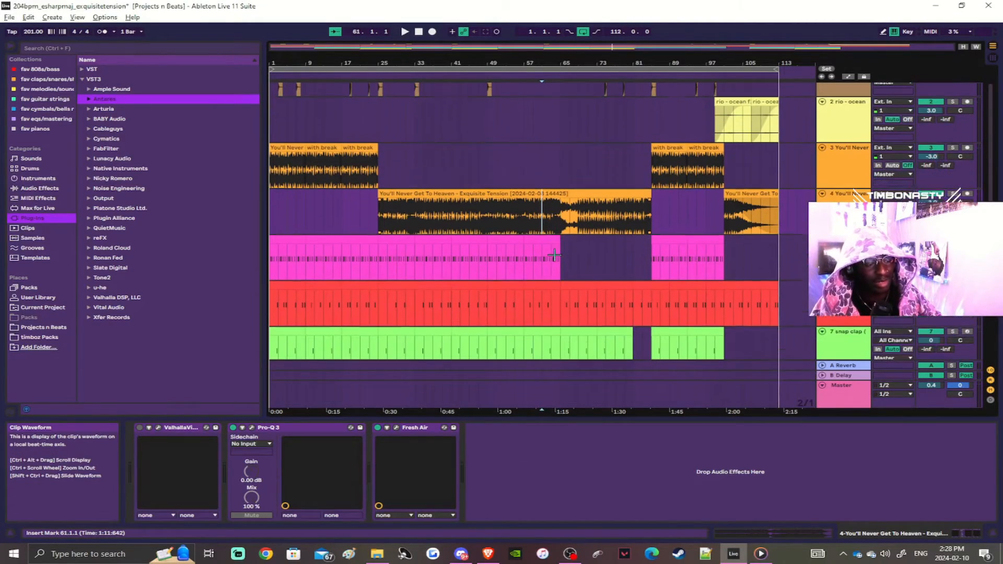
scroll(543, 248, down, 5)
scroll(543, 247, up, 3)
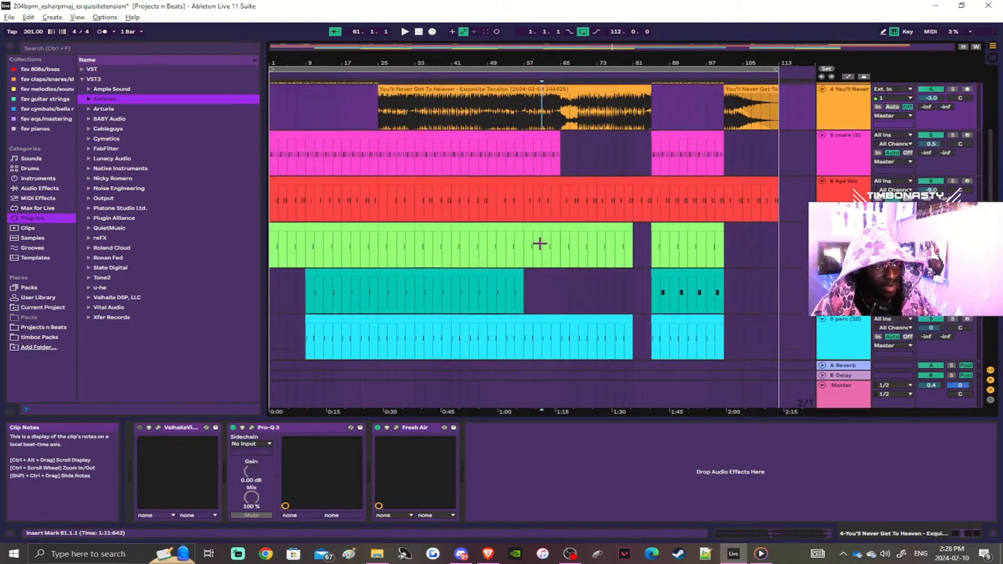
key(space)
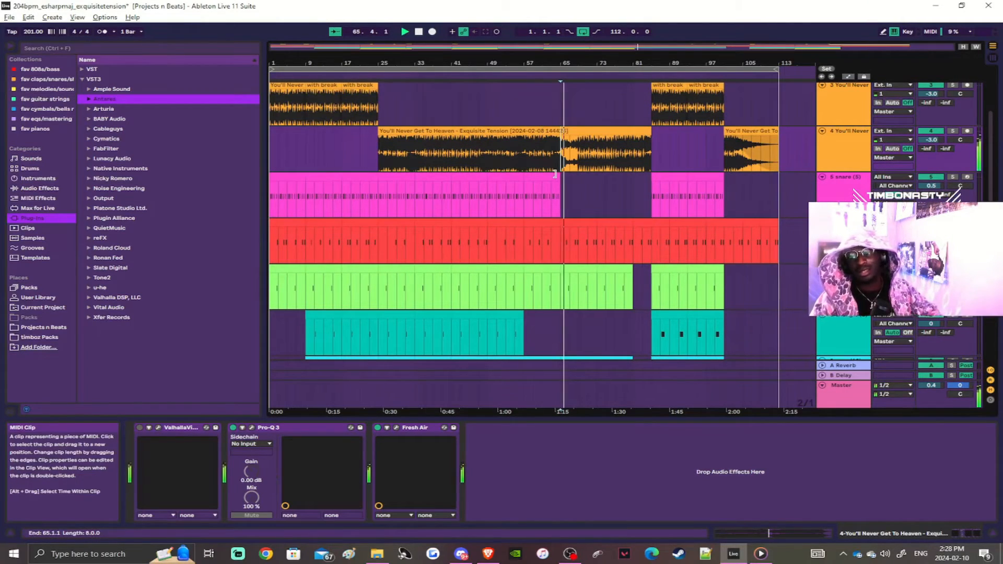